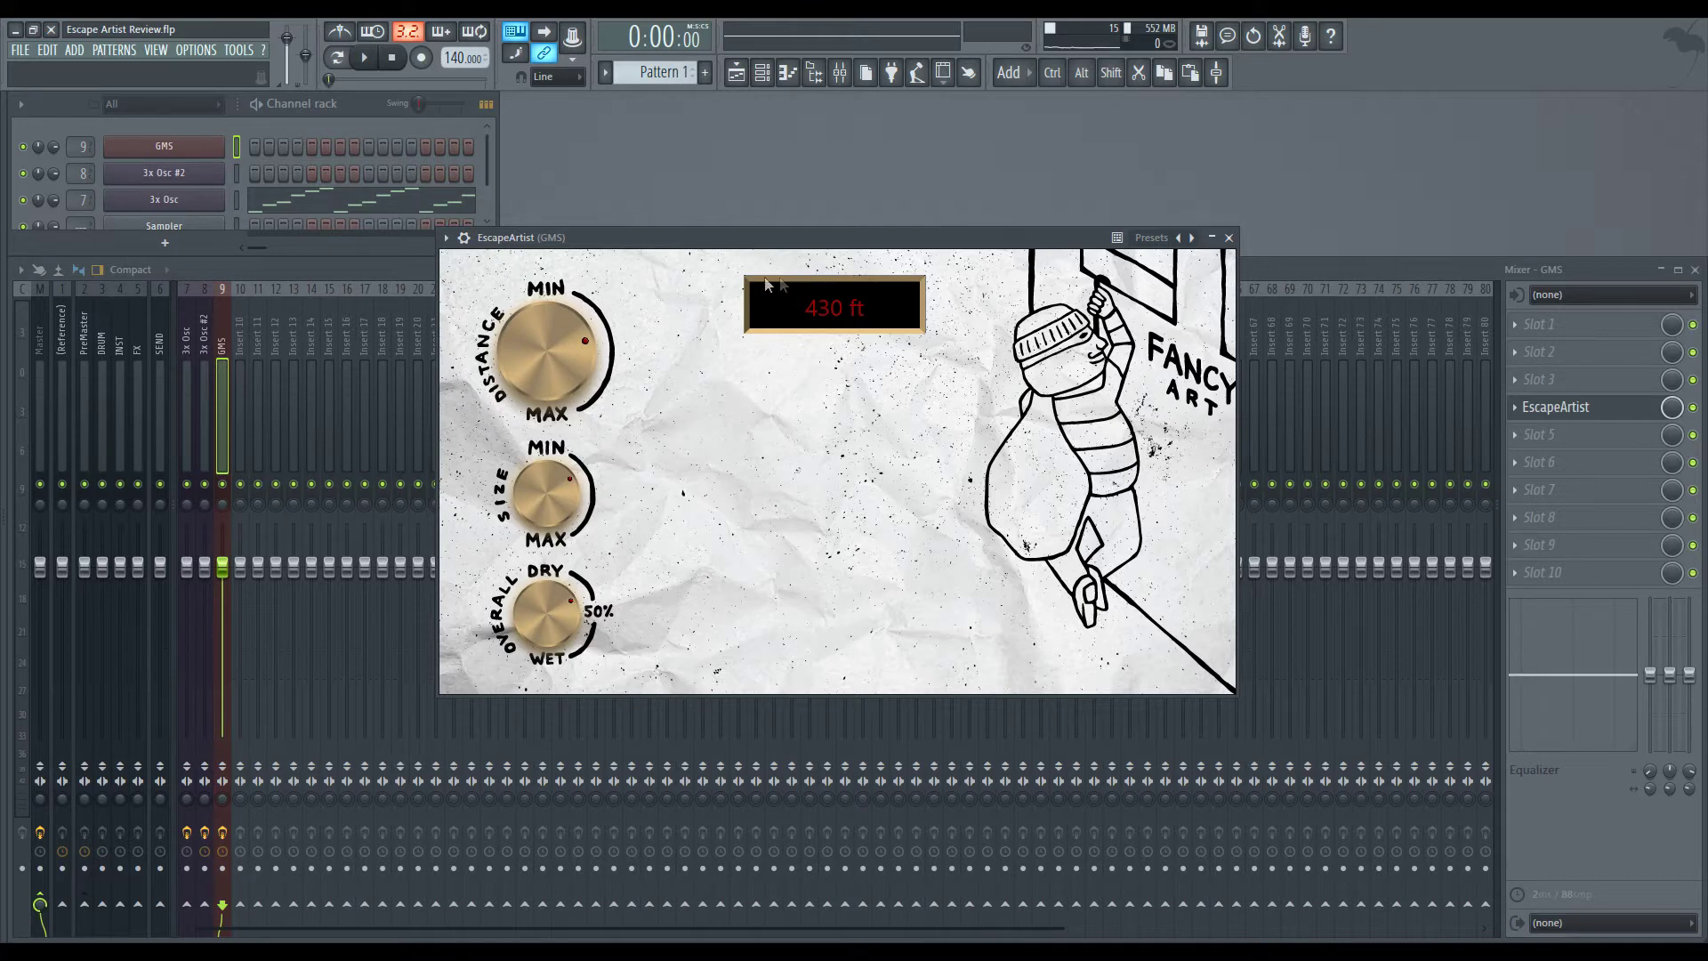
Step: Try lowering the EscapeArtist distance to 60 ft, and enter an exact distance of 100 ft
{"action": "left_click_drag", "start_coordinate": [786, 241], "coordinate": [834, 227]}
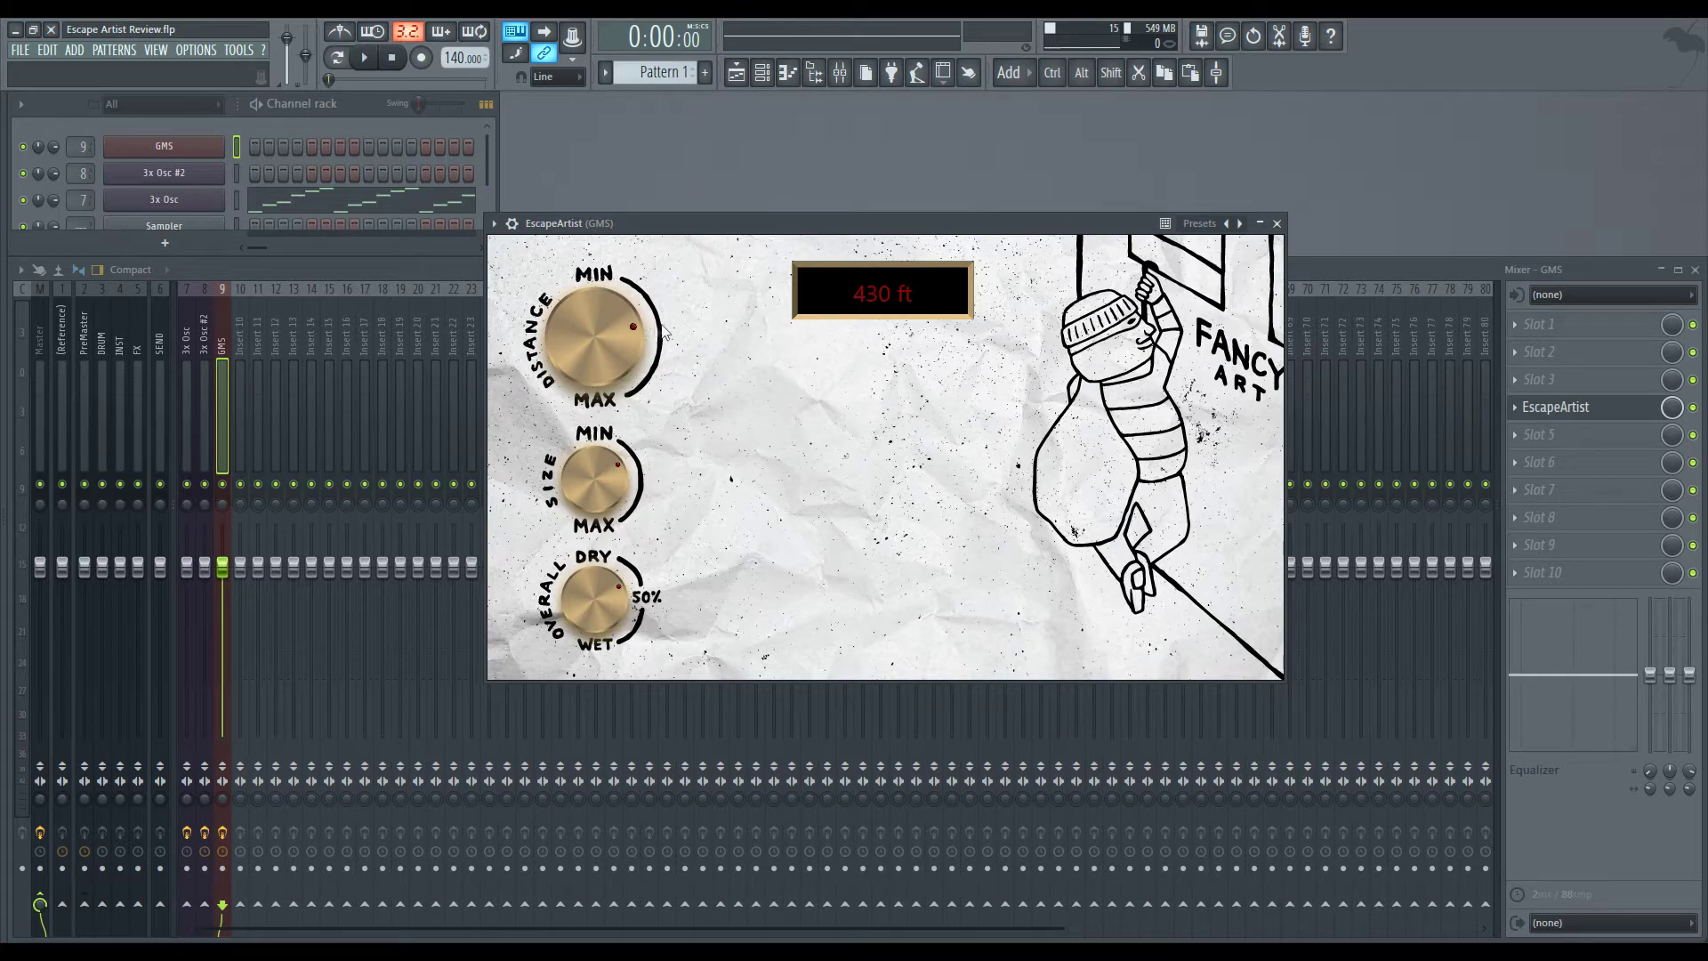
{"action": "left_click_drag", "start_coordinate": [613, 340], "coordinate": [622, 409]}
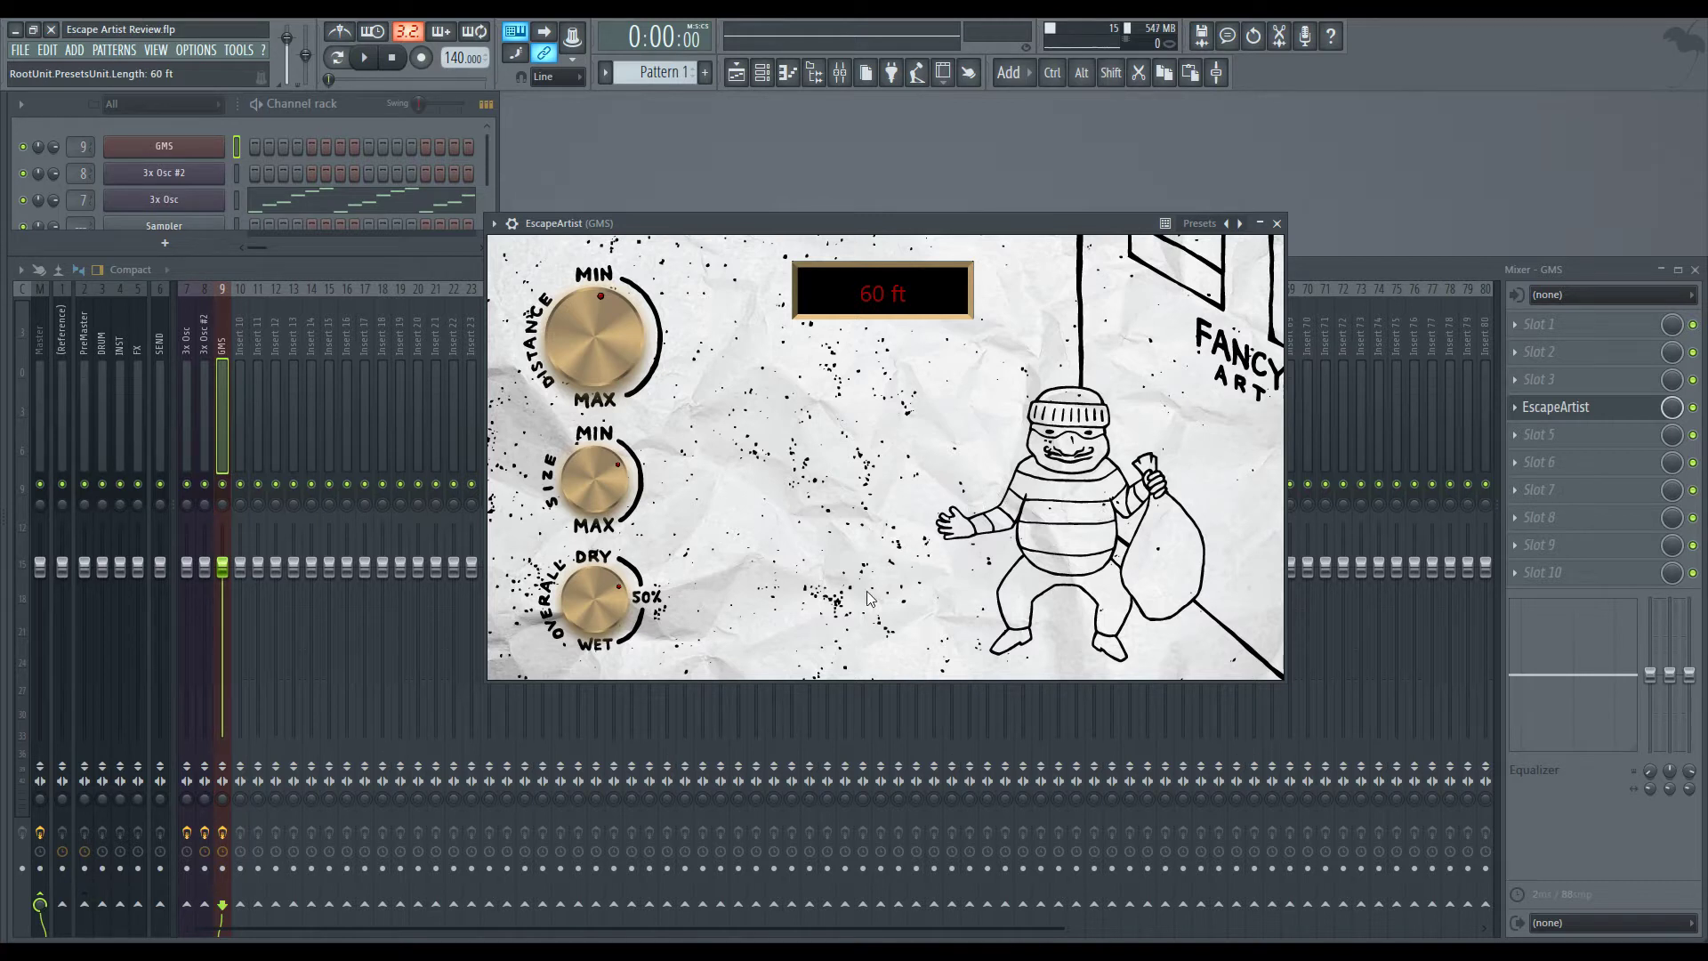
{"action": "left_click", "coordinate": [869, 294]}
{"action": "type", "text": "100"}
{"action": "key", "text": "Return"}
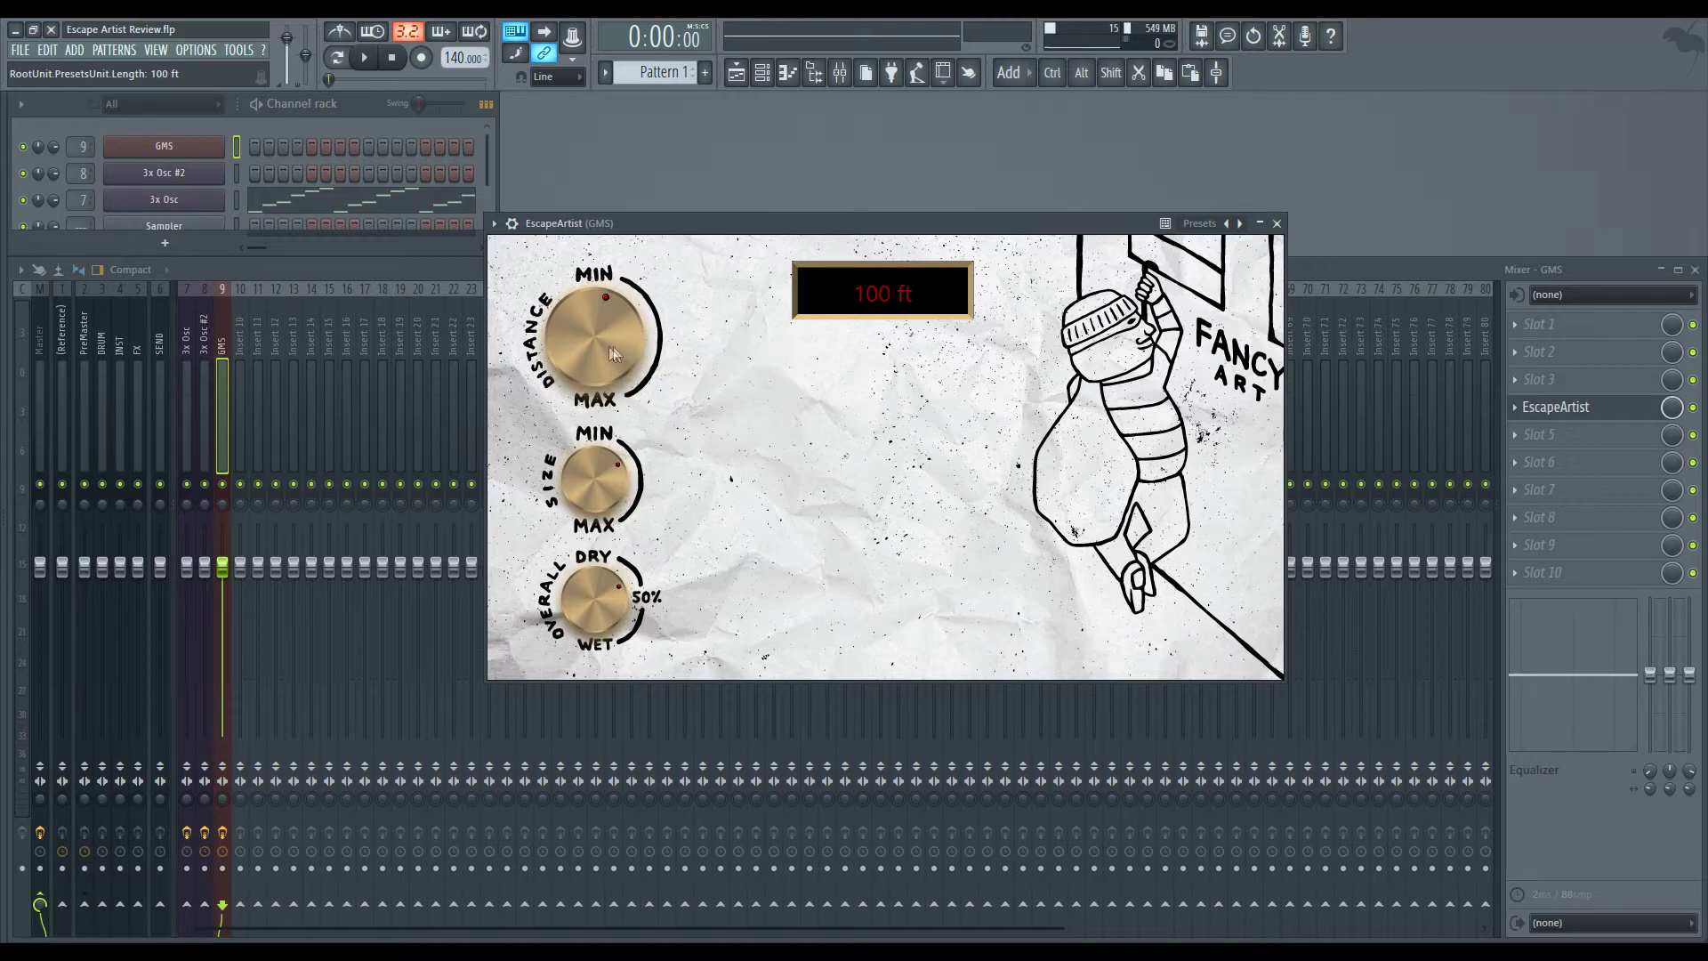
Step: Try EscapeArtist distances of 340 ft and 95 ft with the size at maximum and varied overall mix amounts
{"action": "left_click_drag", "start_coordinate": [606, 347], "coordinate": [600, 296]}
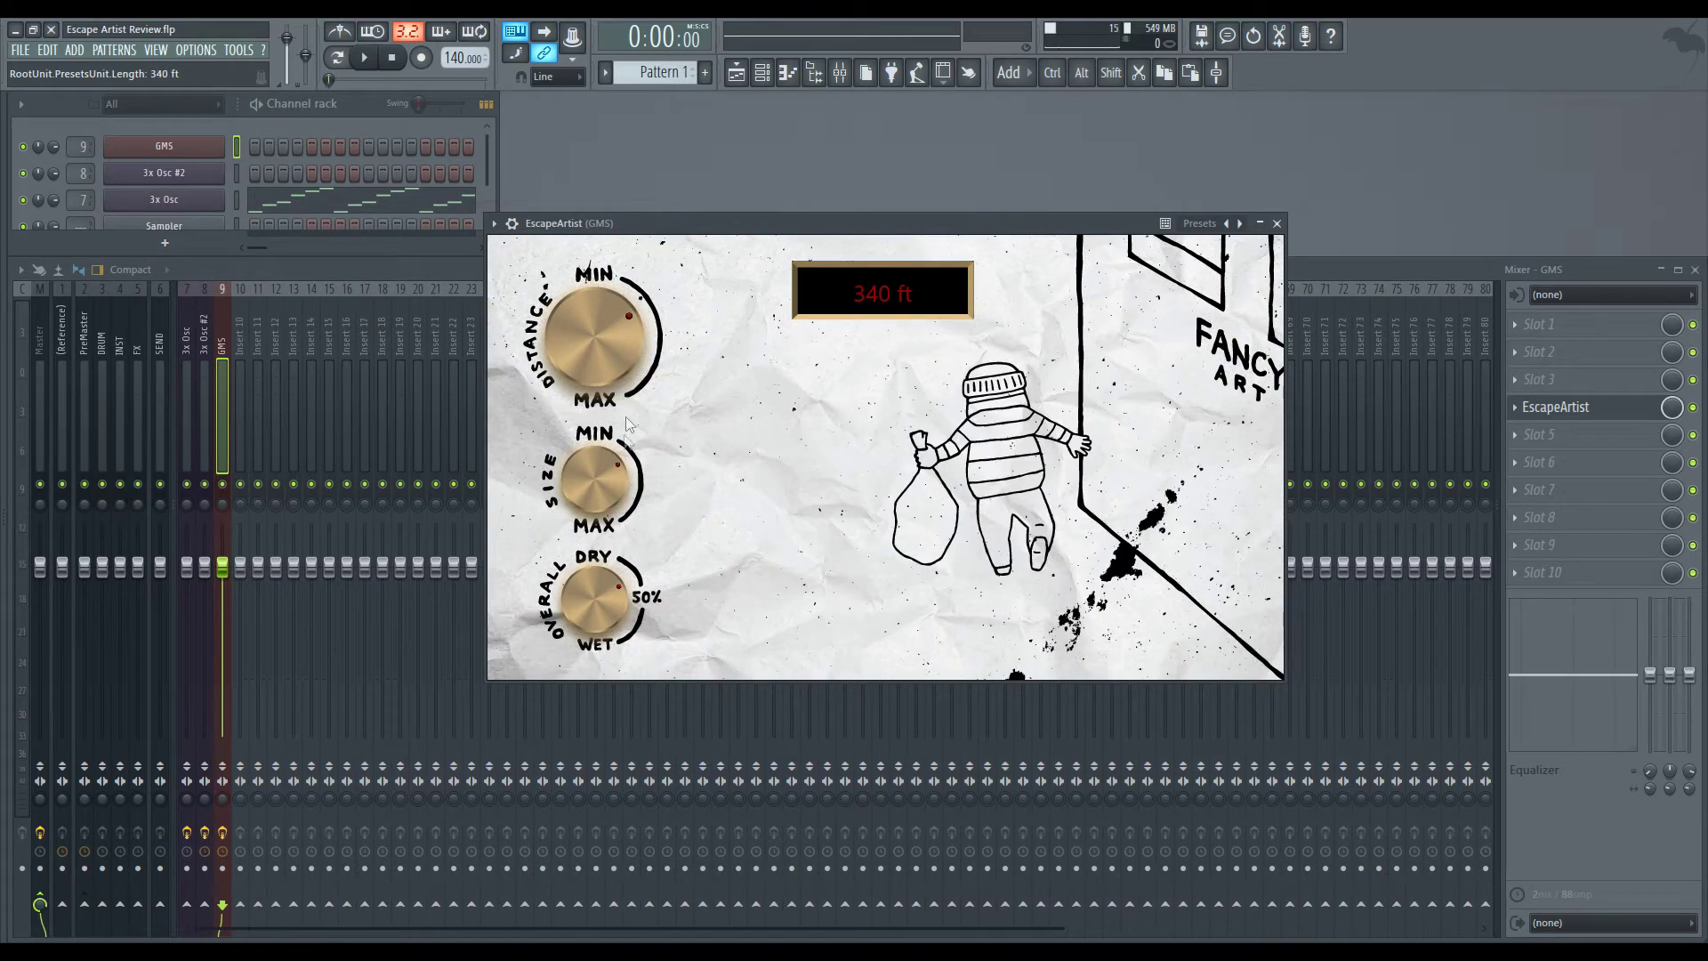
{"action": "left_click_drag", "start_coordinate": [618, 467], "coordinate": [622, 578]}
{"action": "left_click_drag", "start_coordinate": [592, 642], "coordinate": [585, 699]}
{"action": "left_click_drag", "start_coordinate": [584, 623], "coordinate": [584, 607]}
{"action": "left_click_drag", "start_coordinate": [573, 324], "coordinate": [588, 383]}
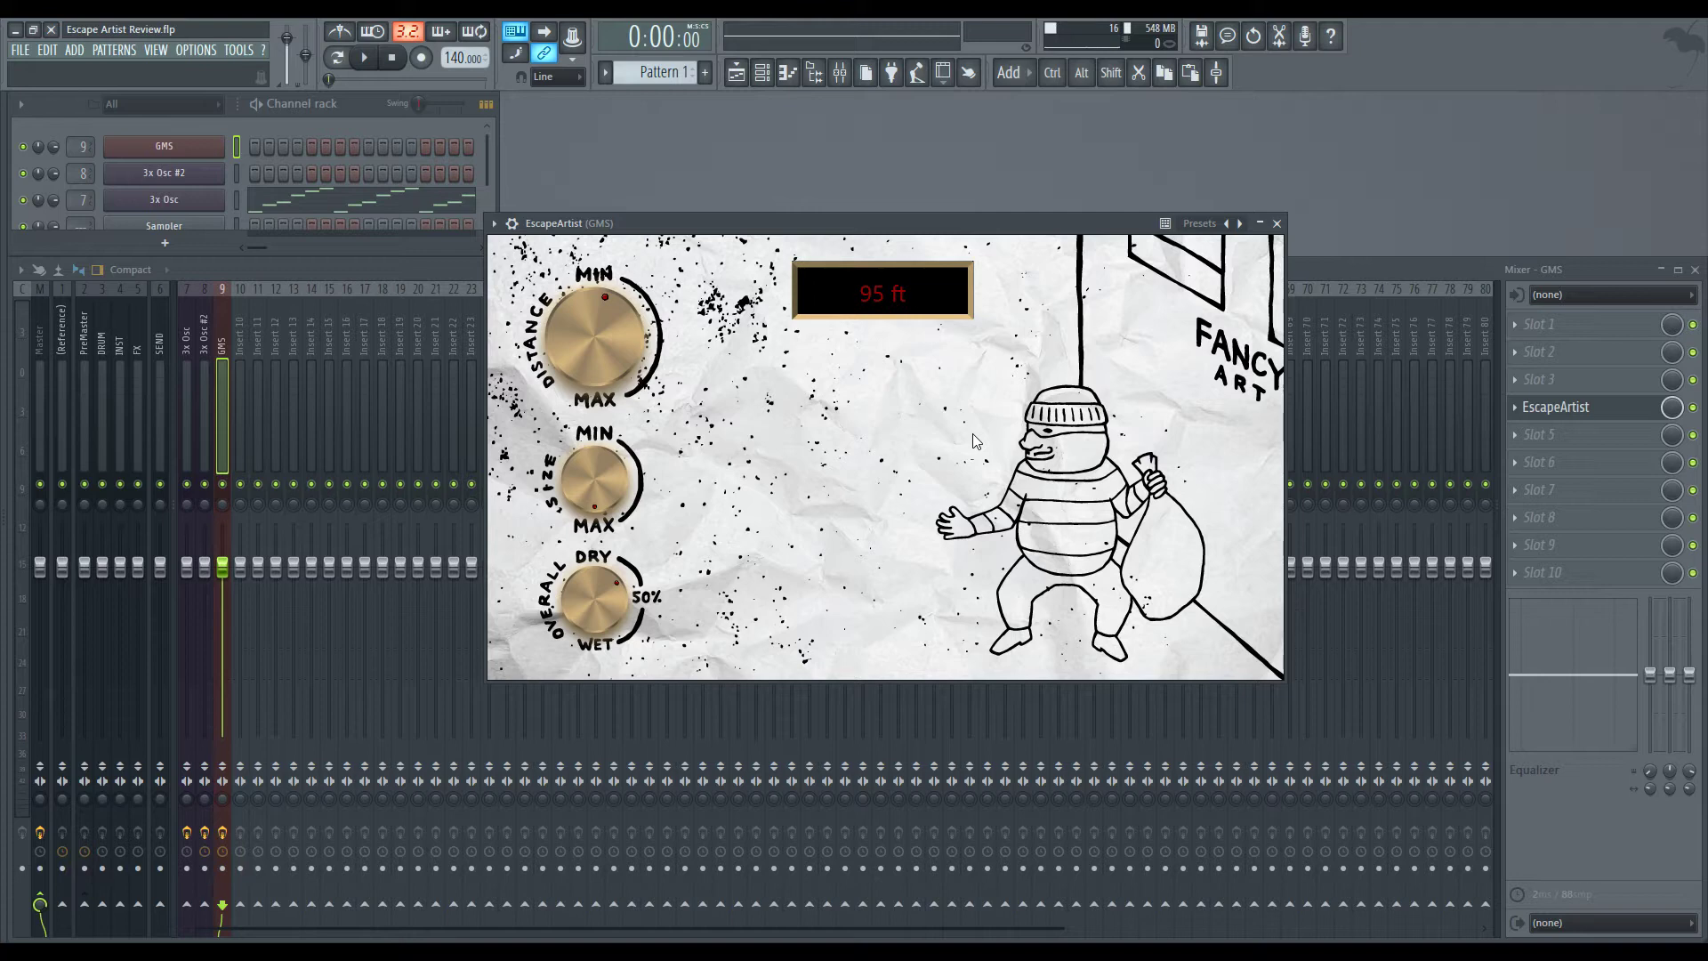
Step: Open the GMS synth and arrange its window, the mixer and EscapeArtist so the effect stays in front
{"action": "left_click", "coordinate": [166, 147]}
{"action": "left_click_drag", "start_coordinate": [942, 223], "coordinate": [1249, 216]}
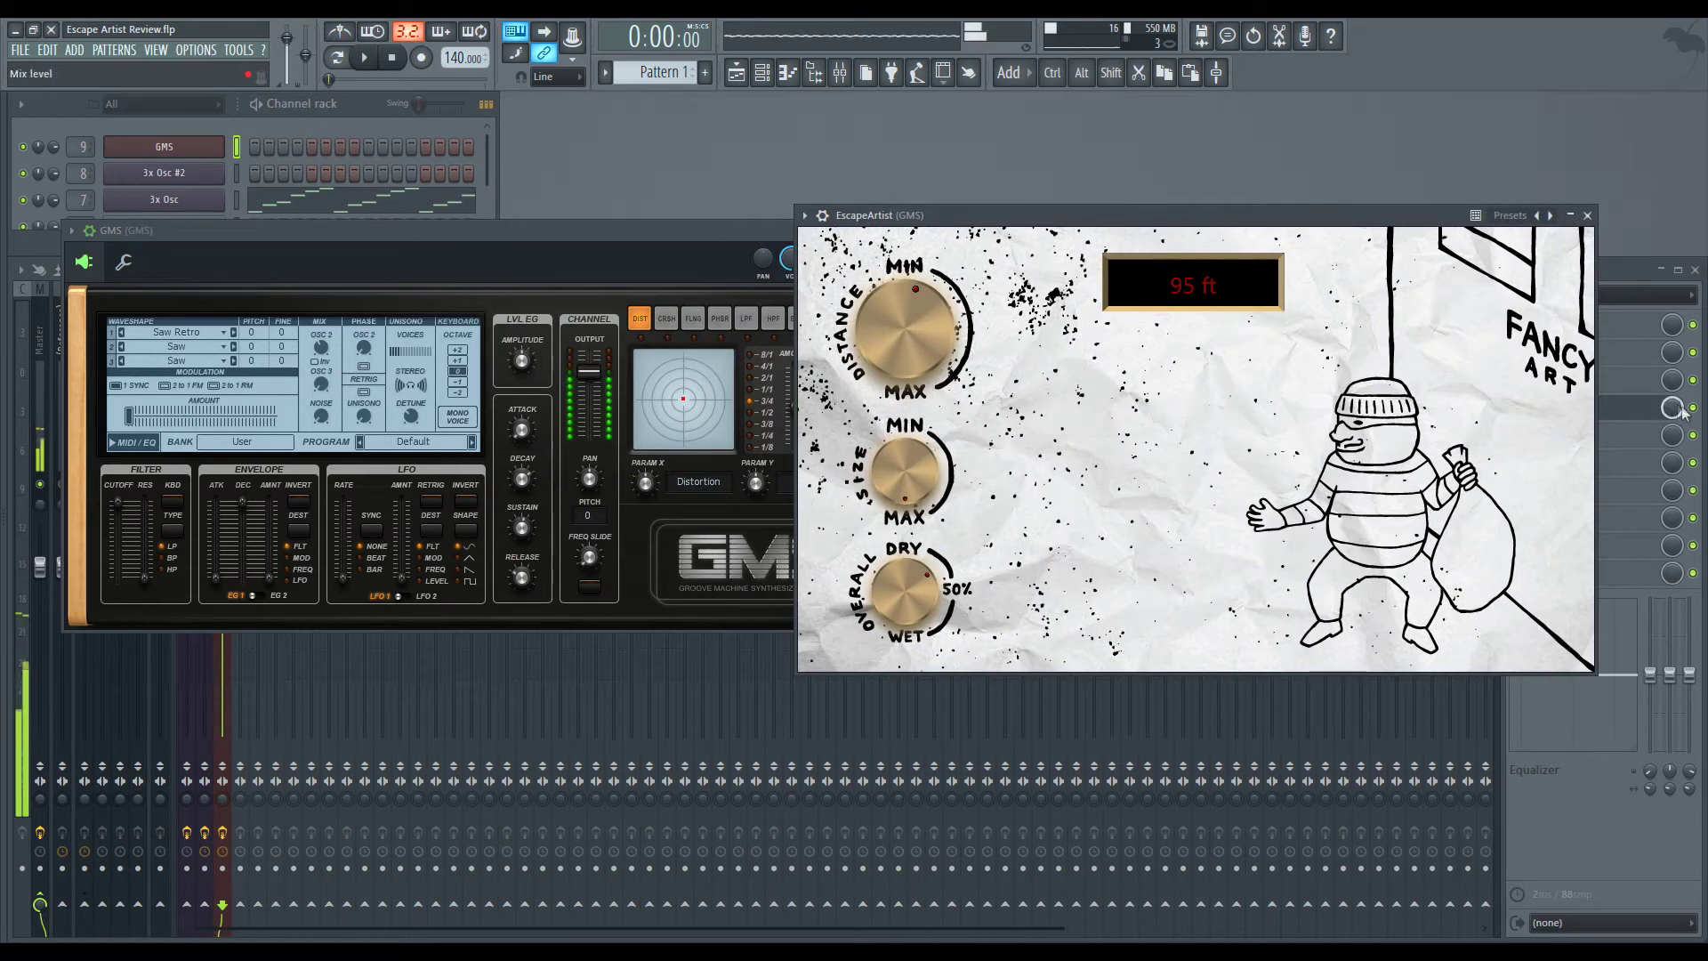
{"action": "key", "text": "F9"}
{"action": "left_click_drag", "start_coordinate": [683, 224], "coordinate": [661, 165]}
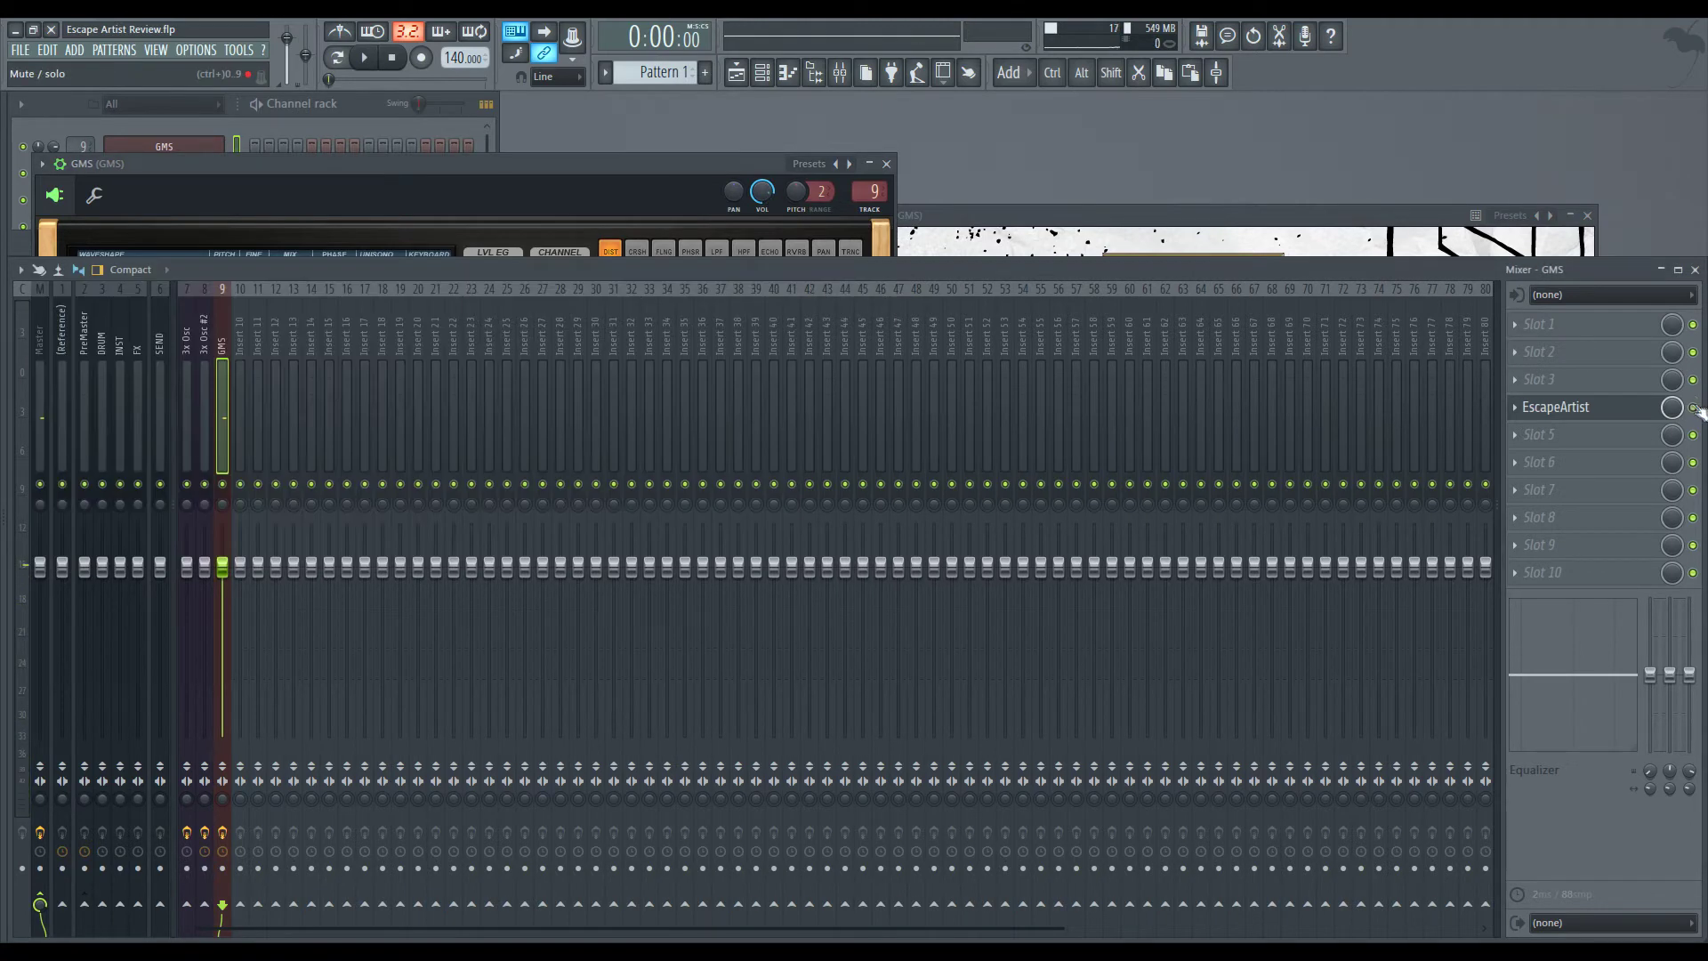
{"action": "left_click", "coordinate": [1325, 409]}
{"action": "left_click", "coordinate": [1245, 238]}
{"action": "left_click_drag", "start_coordinate": [978, 215], "coordinate": [680, 252]}
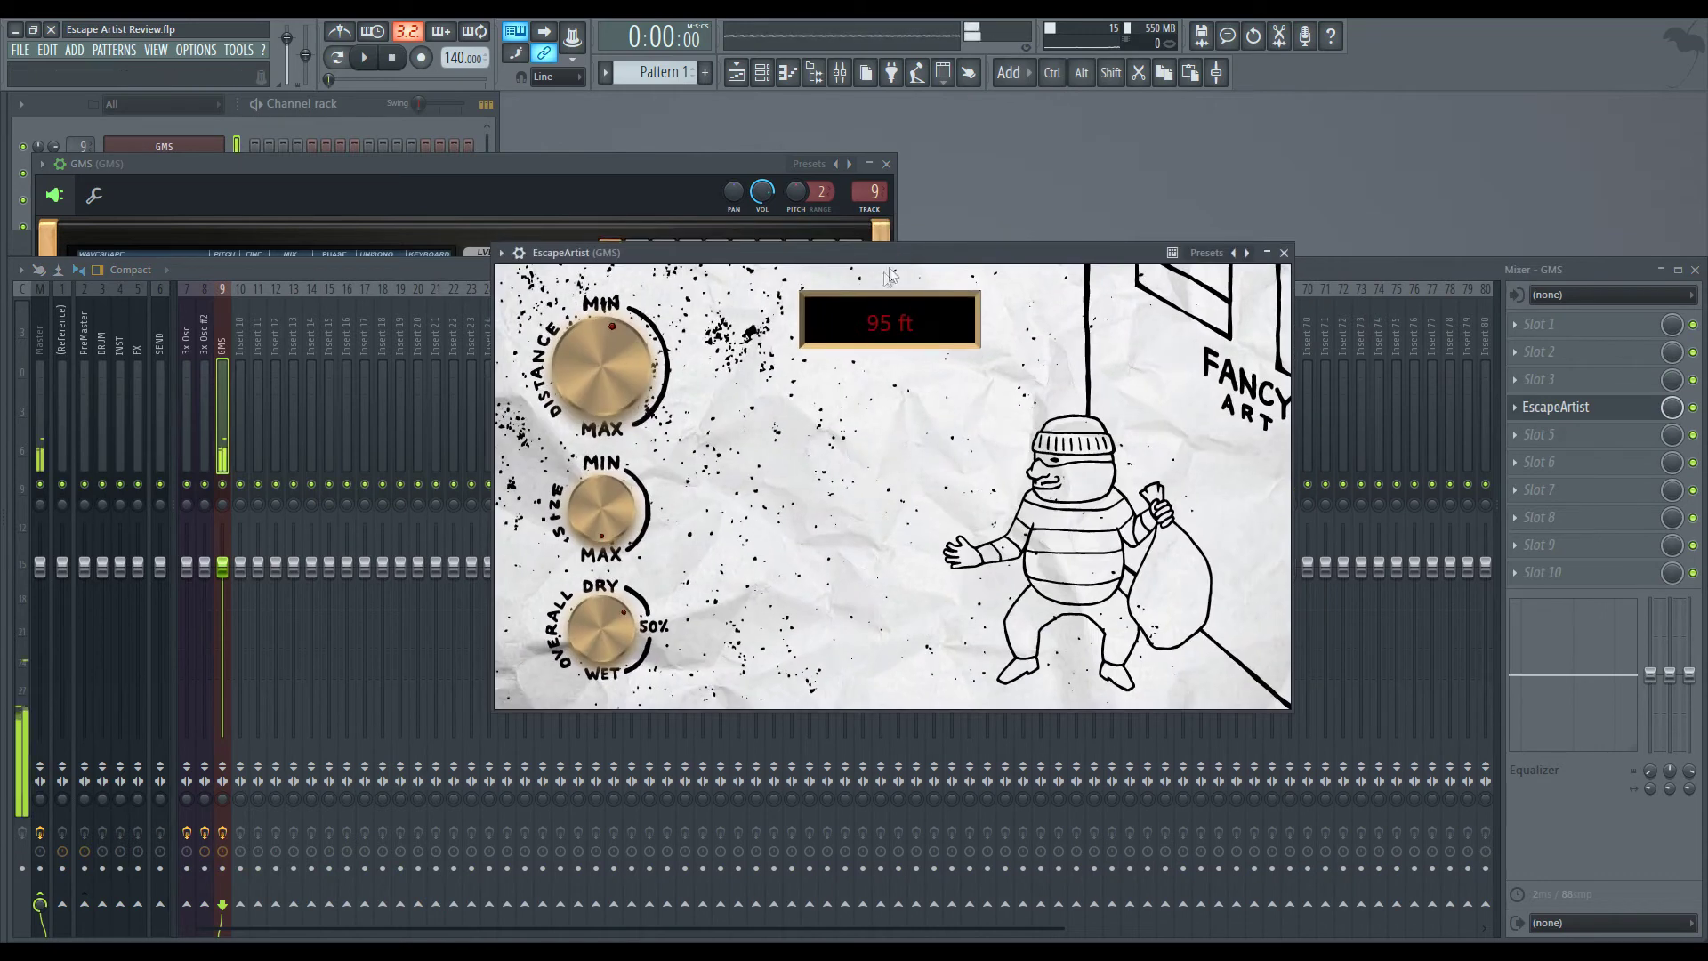
Step: Try longer EscapeArtist distances of 680, 525 and 610 ft on GMS, adjusting the size and overall mix
{"action": "mouse_move", "coordinate": [603, 378]}
{"action": "left_mouse_down"}
{"action": "mouse_move", "coordinate": [589, 318]}
{"action": "mouse_move", "coordinate": [604, 294]}
{"action": "left_mouse_up"}
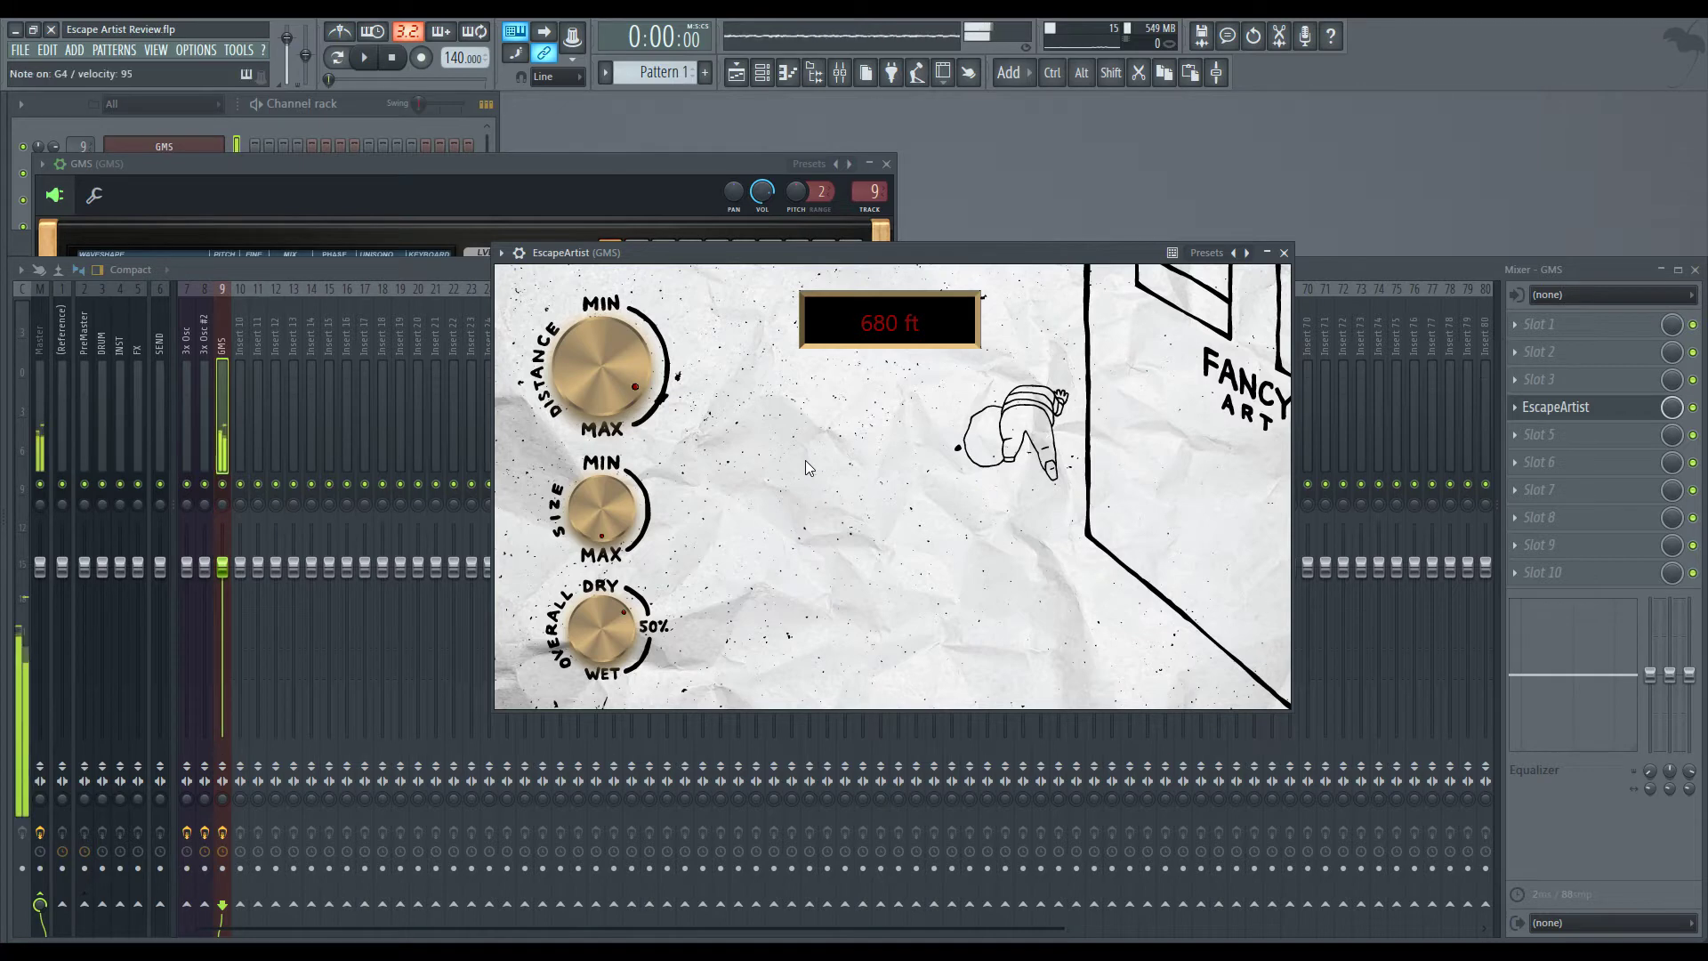
{"action": "scroll", "coordinate": [628, 402], "scroll_direction": "down", "scroll_amount": 2}
{"action": "scroll", "coordinate": [605, 507], "scroll_direction": "down", "scroll_amount": 3}
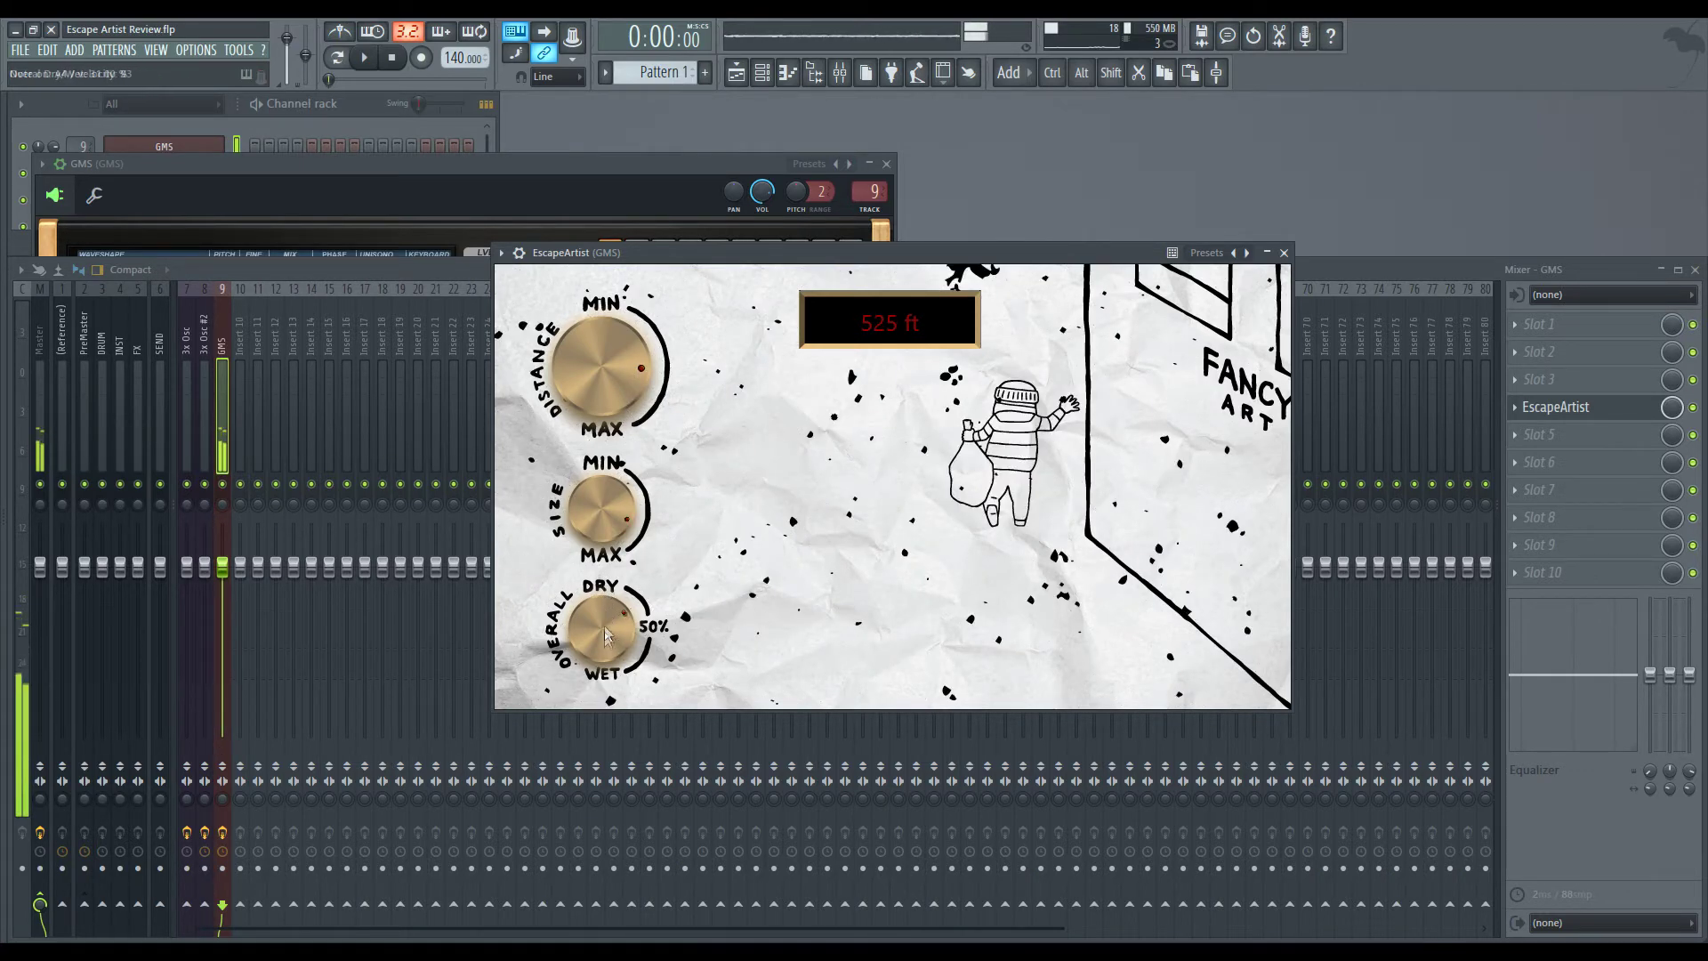
{"action": "scroll", "coordinate": [605, 591], "scroll_direction": "up", "scroll_amount": 2}
{"action": "left_click_drag", "start_coordinate": [604, 601], "coordinate": [604, 642]}
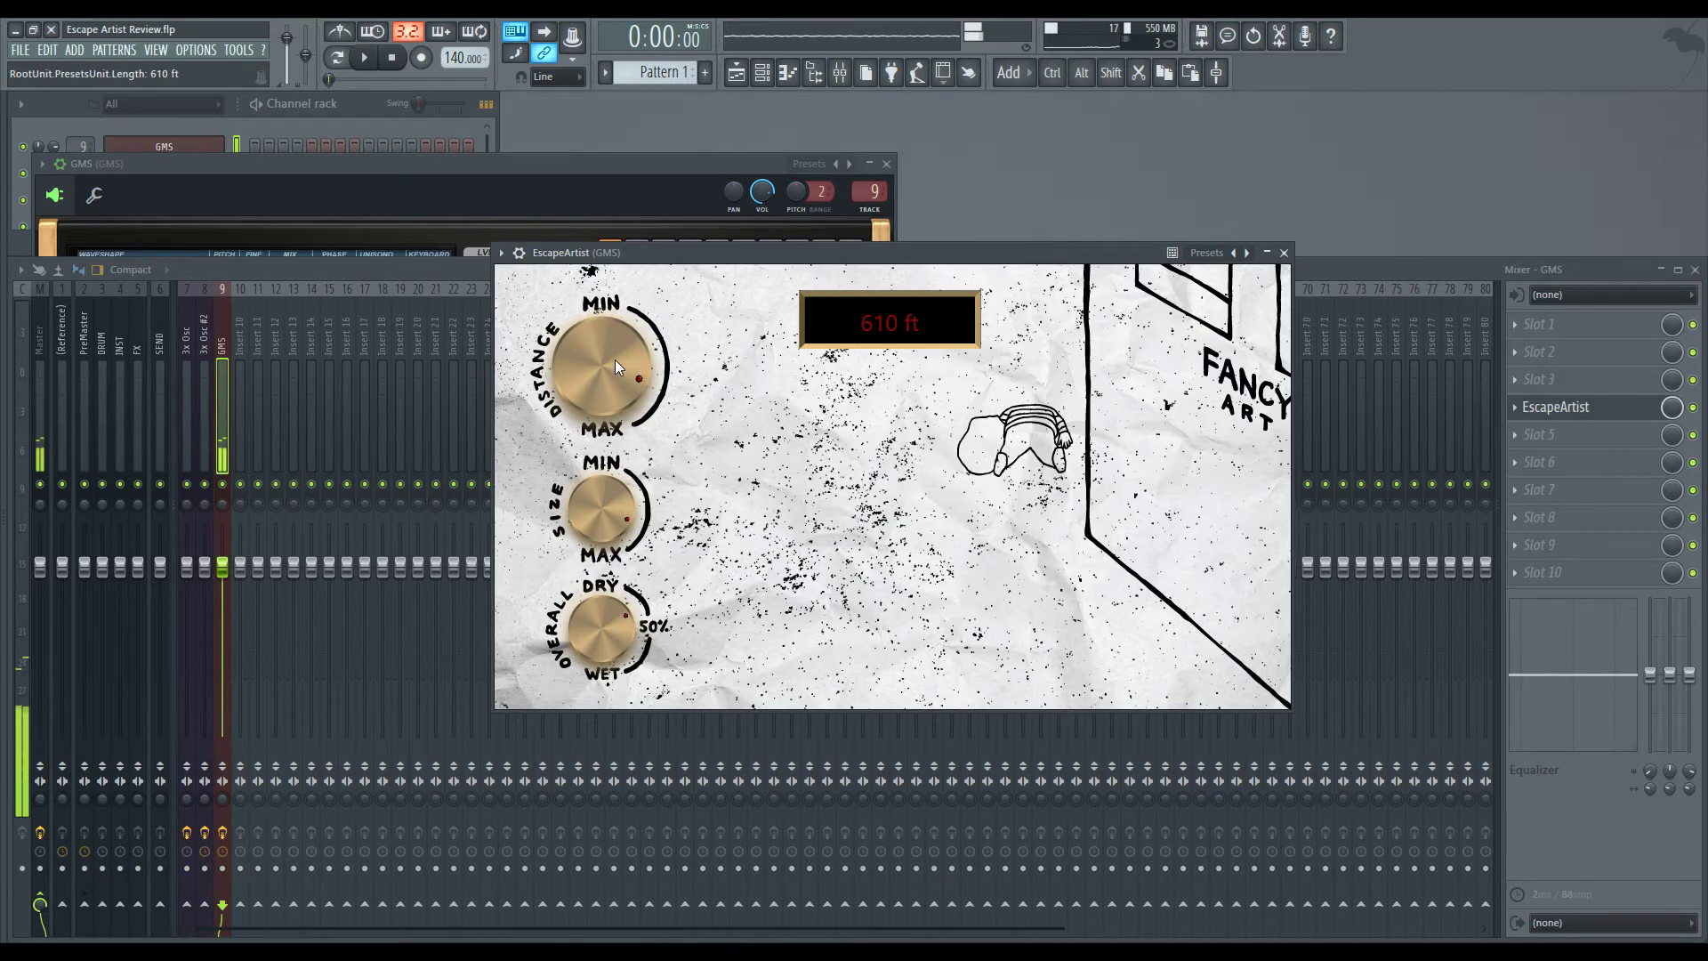
Step: Set EscapeArtist on GMS to a distance of 235 ft, a medium size and an overall mix just under 50%
{"action": "left_click_drag", "start_coordinate": [616, 360], "coordinate": [632, 399]}
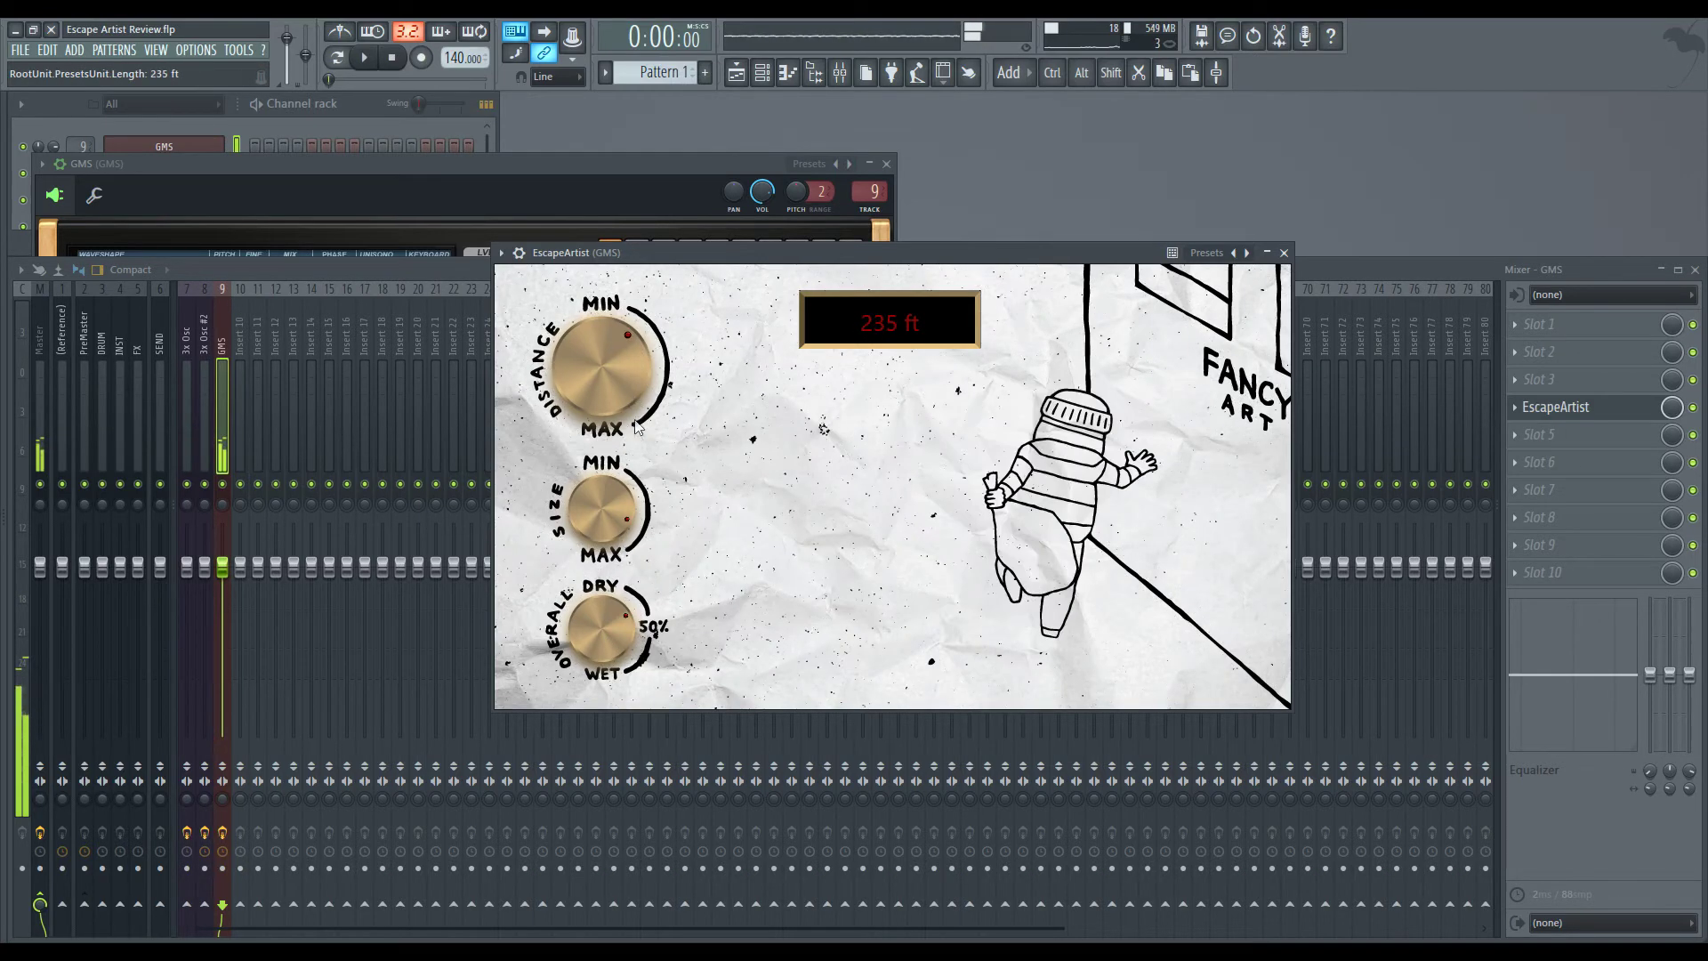
{"action": "left_click_drag", "start_coordinate": [607, 515], "coordinate": [607, 543]}
{"action": "left_click_drag", "start_coordinate": [604, 631], "coordinate": [610, 671]}
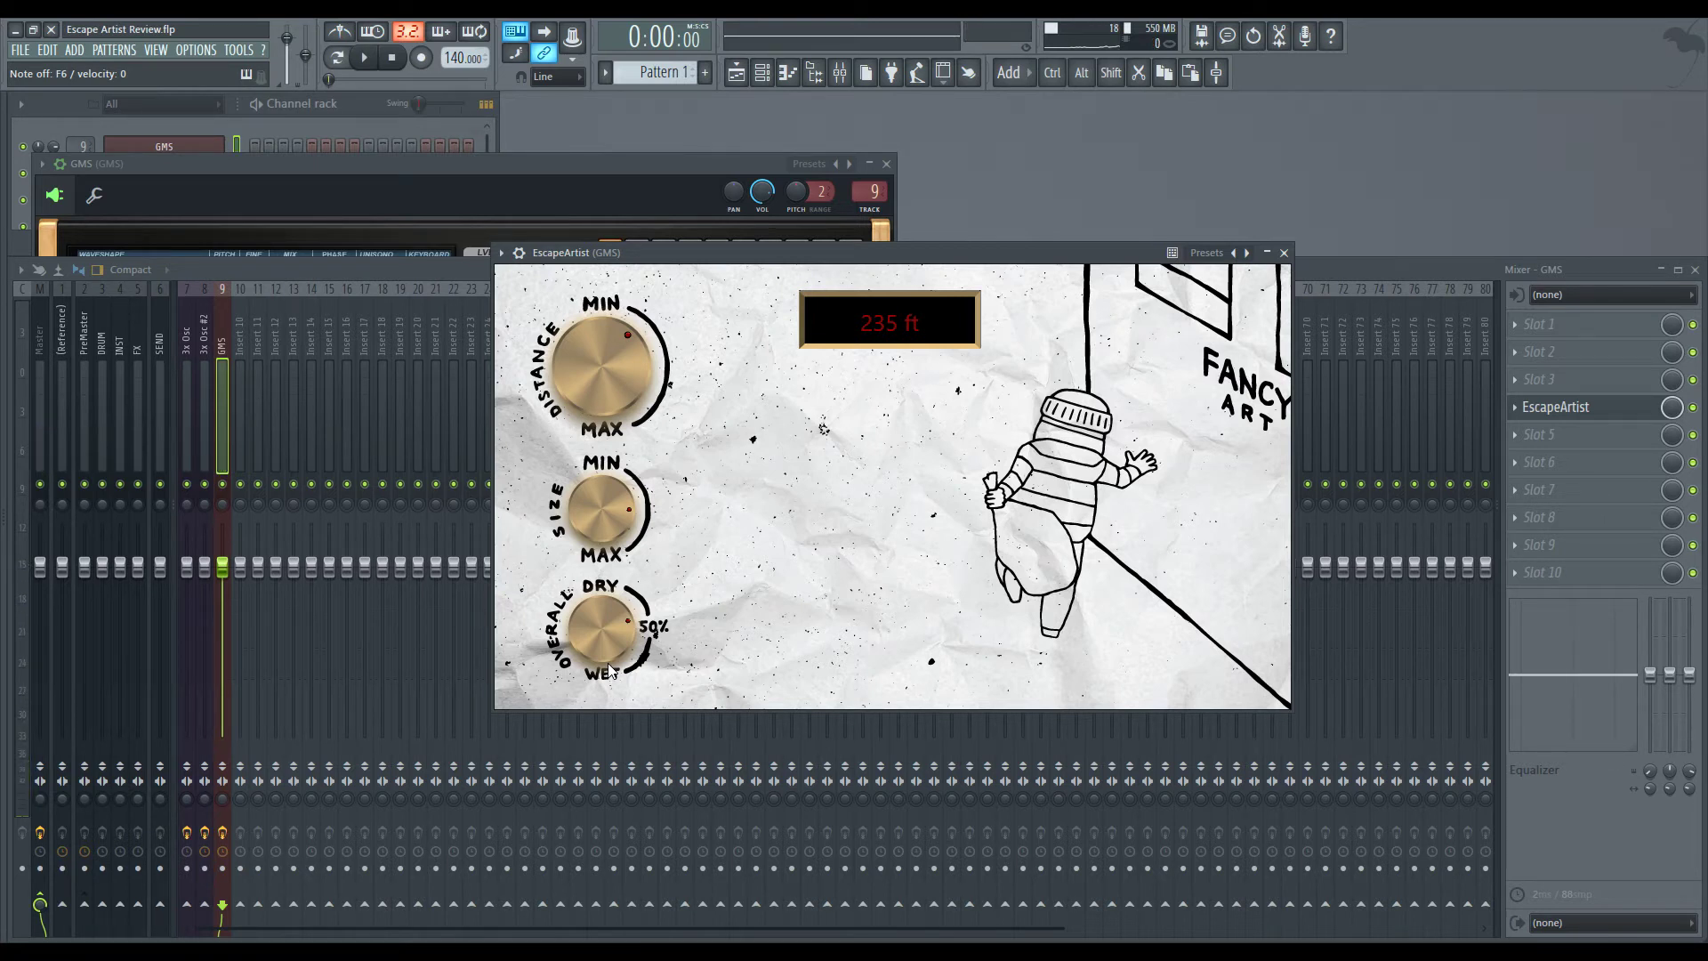
Step: Select the 3x Osc mixer track and open its Patcher effect
{"action": "left_click", "coordinate": [338, 119]}
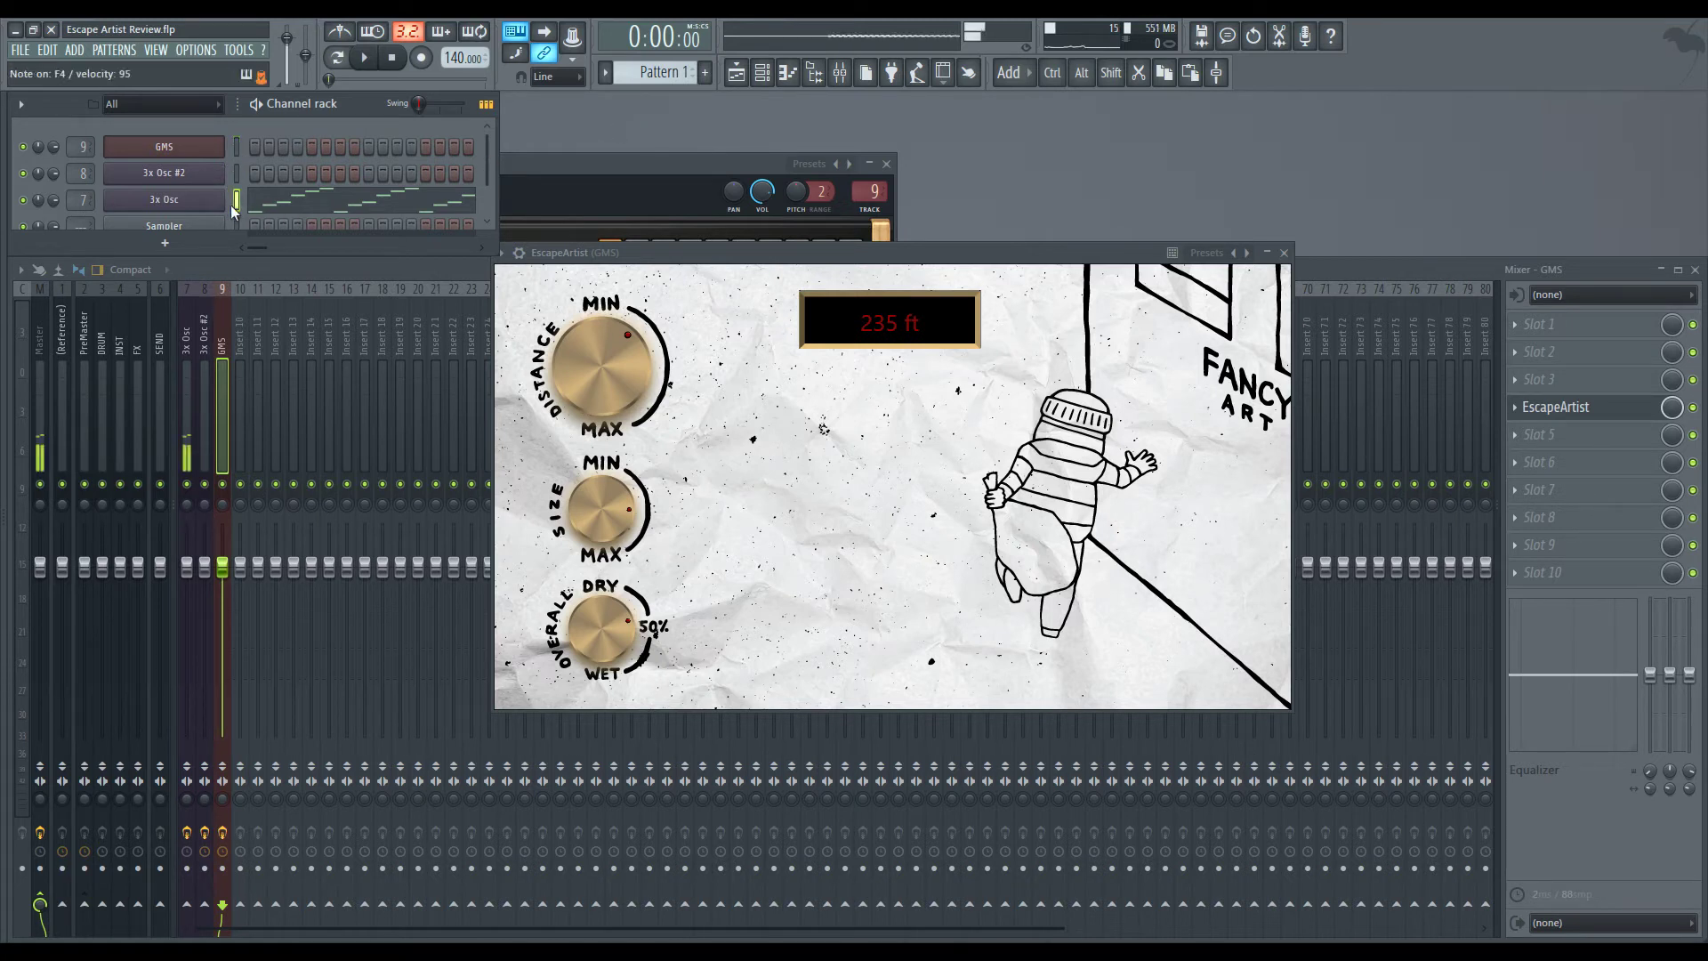
{"action": "left_click", "coordinate": [187, 374]}
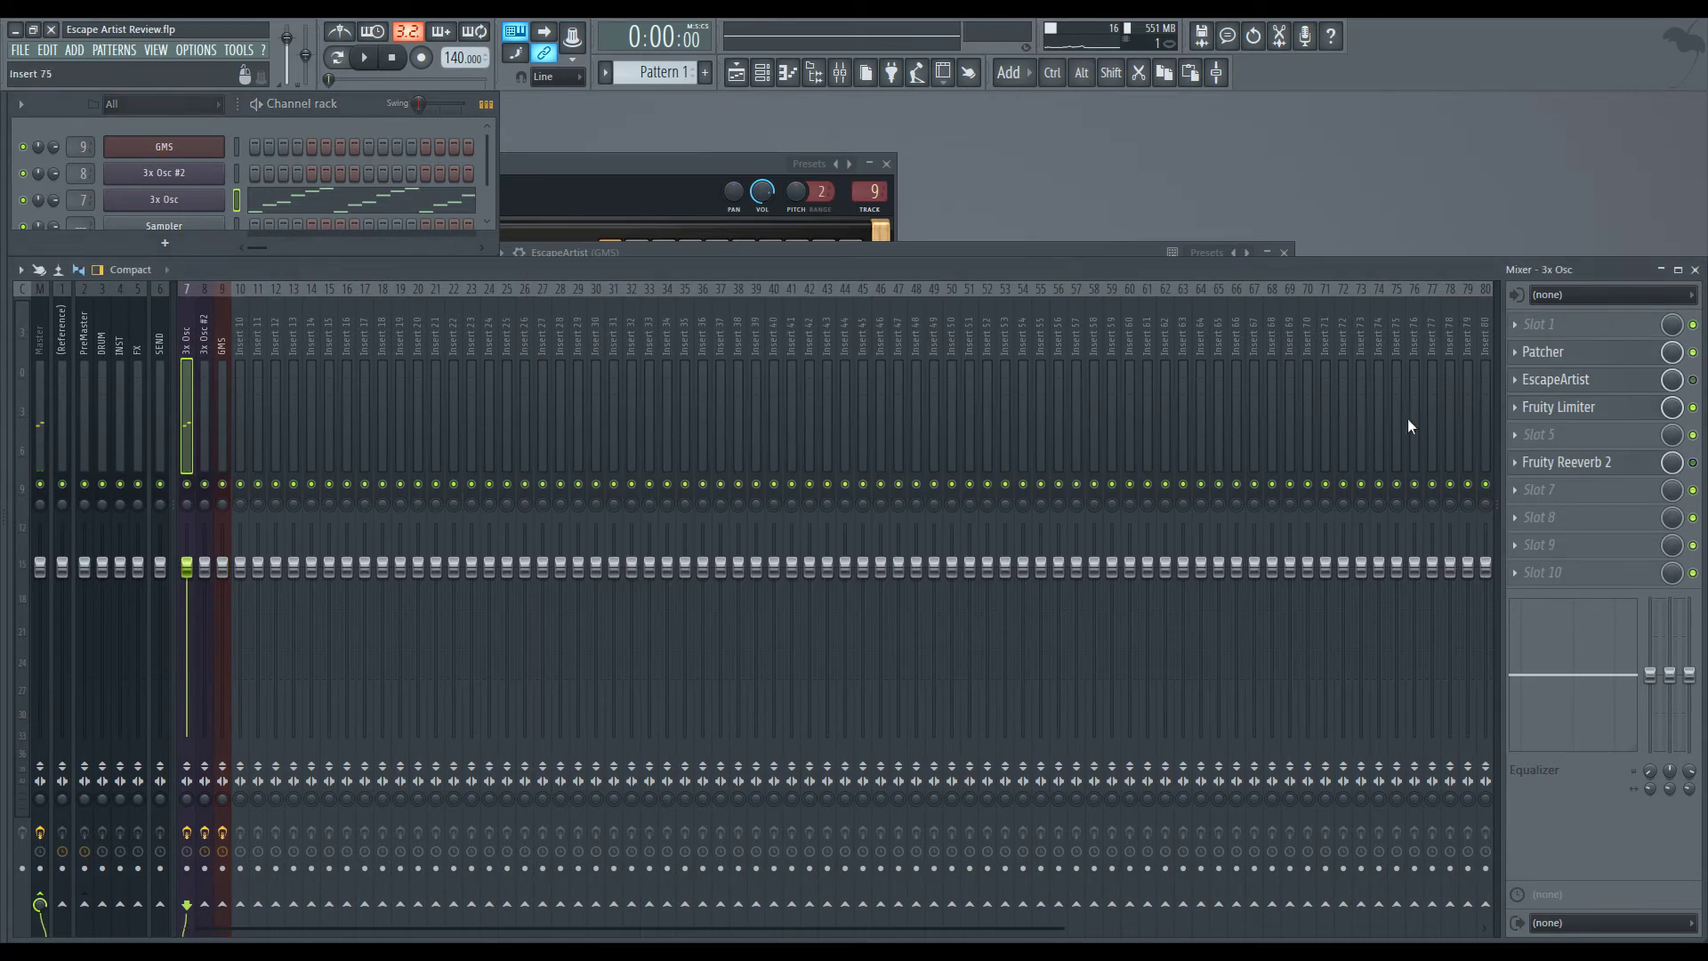
{"action": "left_click", "coordinate": [1561, 358]}
{"action": "left_click_drag", "start_coordinate": [1229, 160], "coordinate": [1090, 171]}
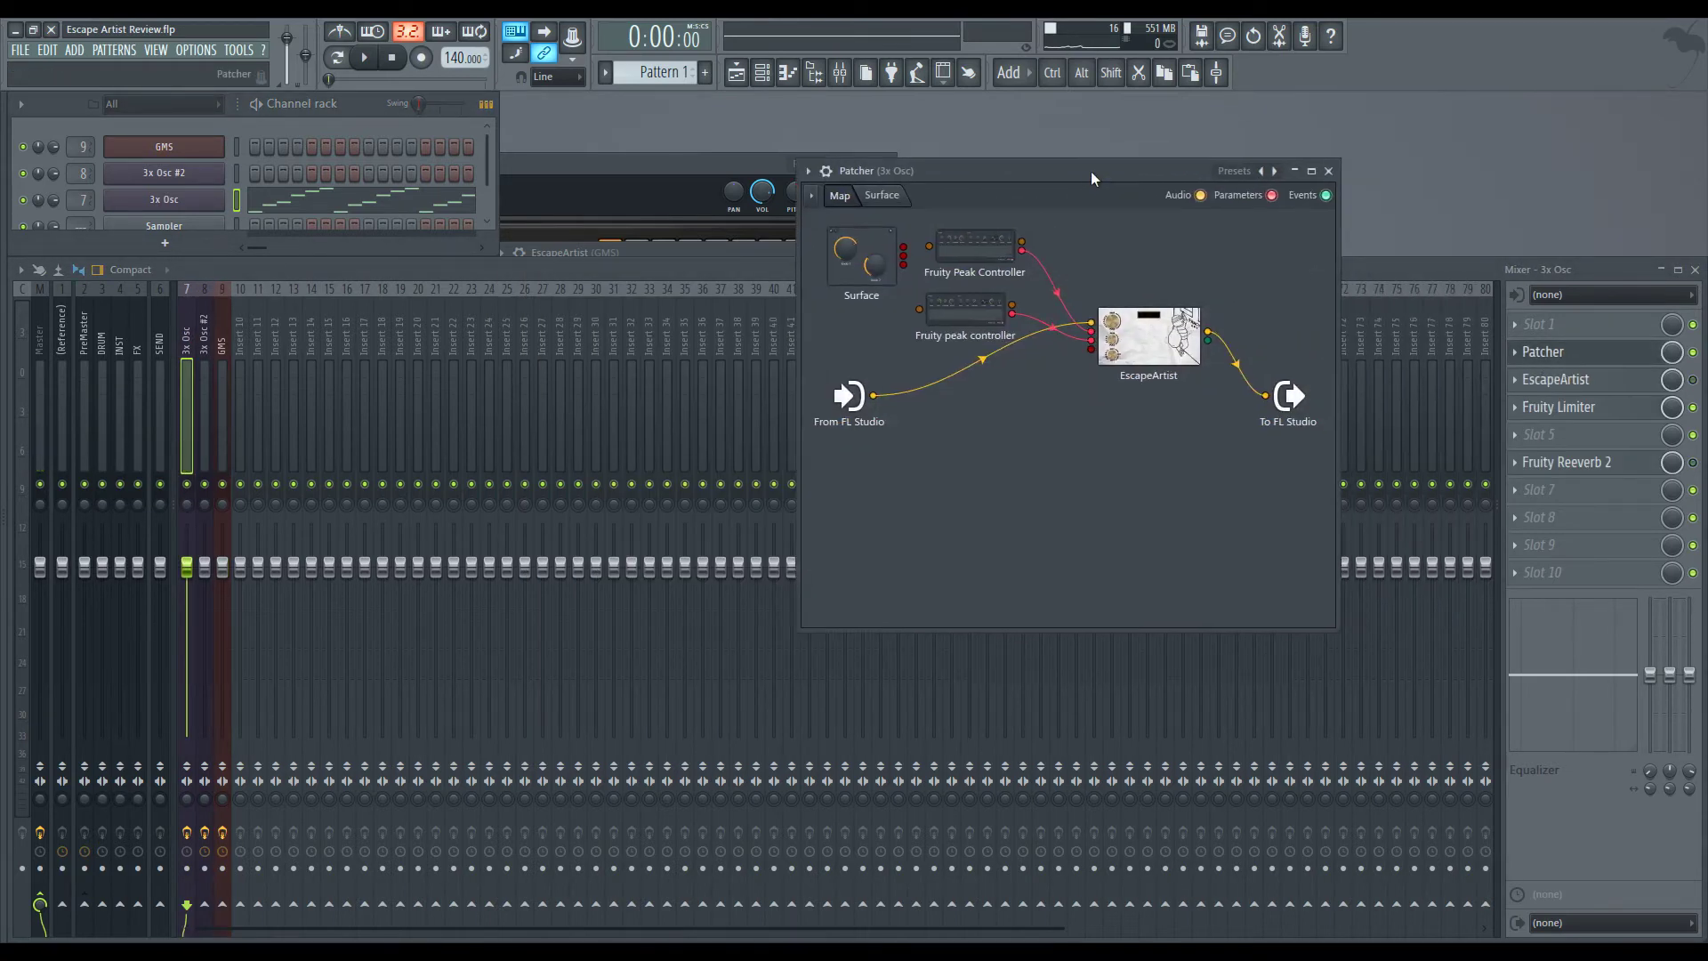
Step: Inspect both Fruity Peak Controllers and the EscapeArtist module they modulate inside Patcher
{"action": "double_click", "coordinate": [979, 258]}
{"action": "left_click_drag", "start_coordinate": [919, 402], "coordinate": [683, 330]}
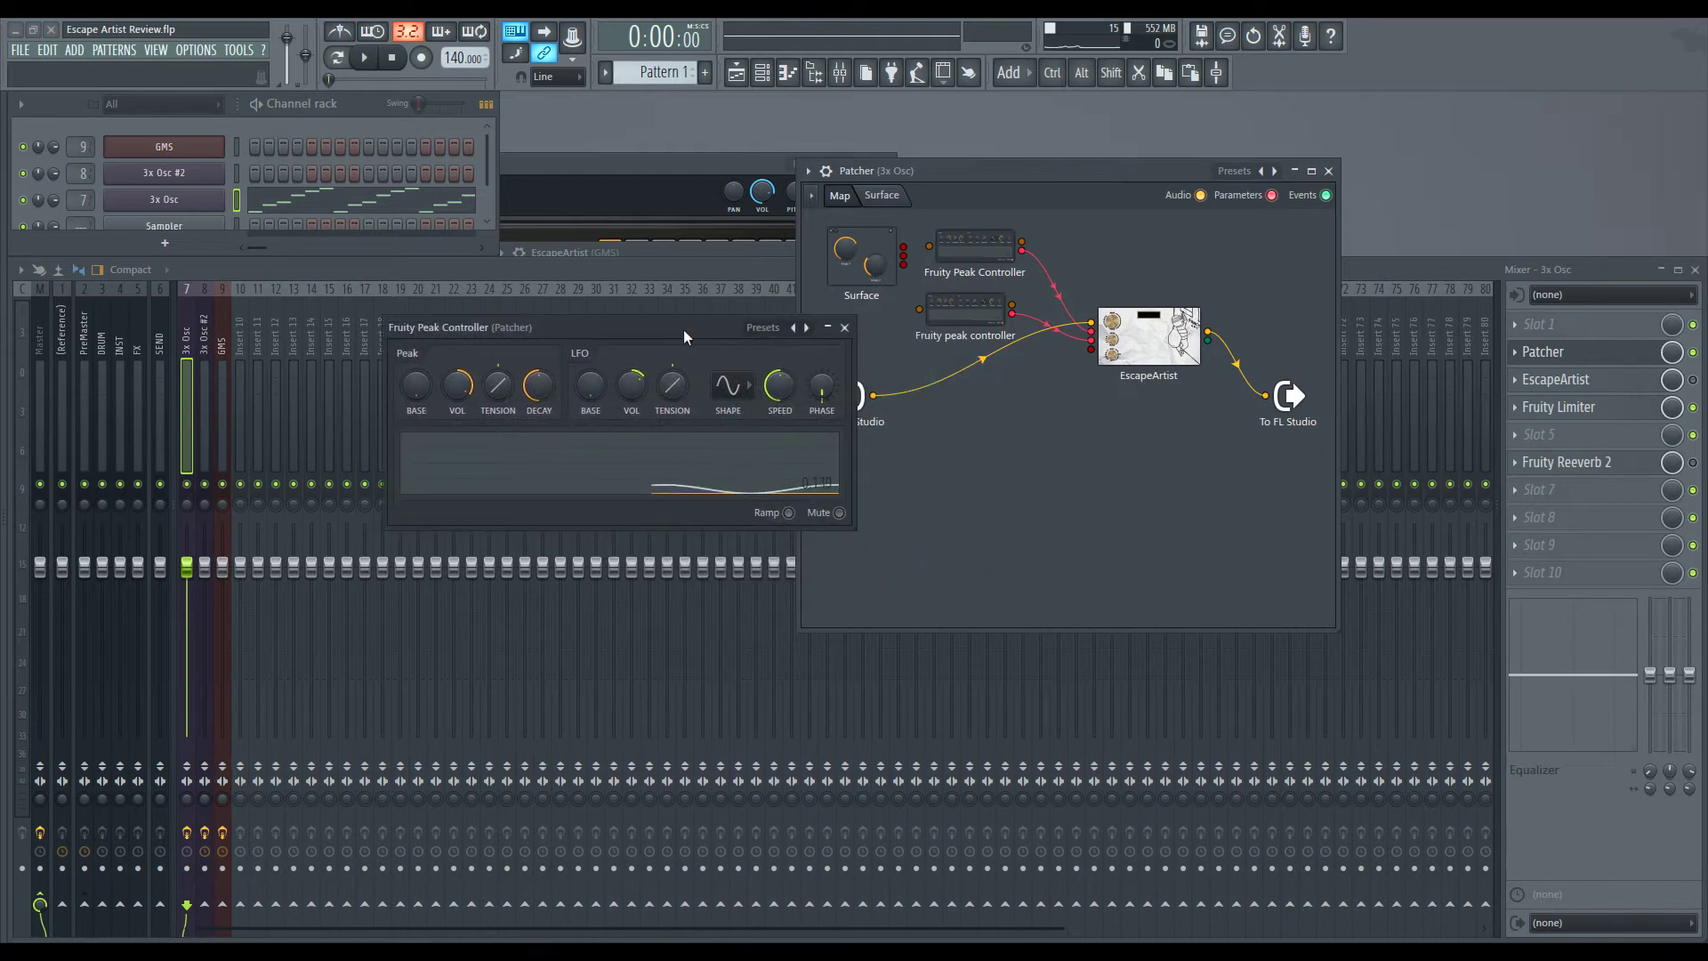
{"action": "double_click", "coordinate": [965, 307]}
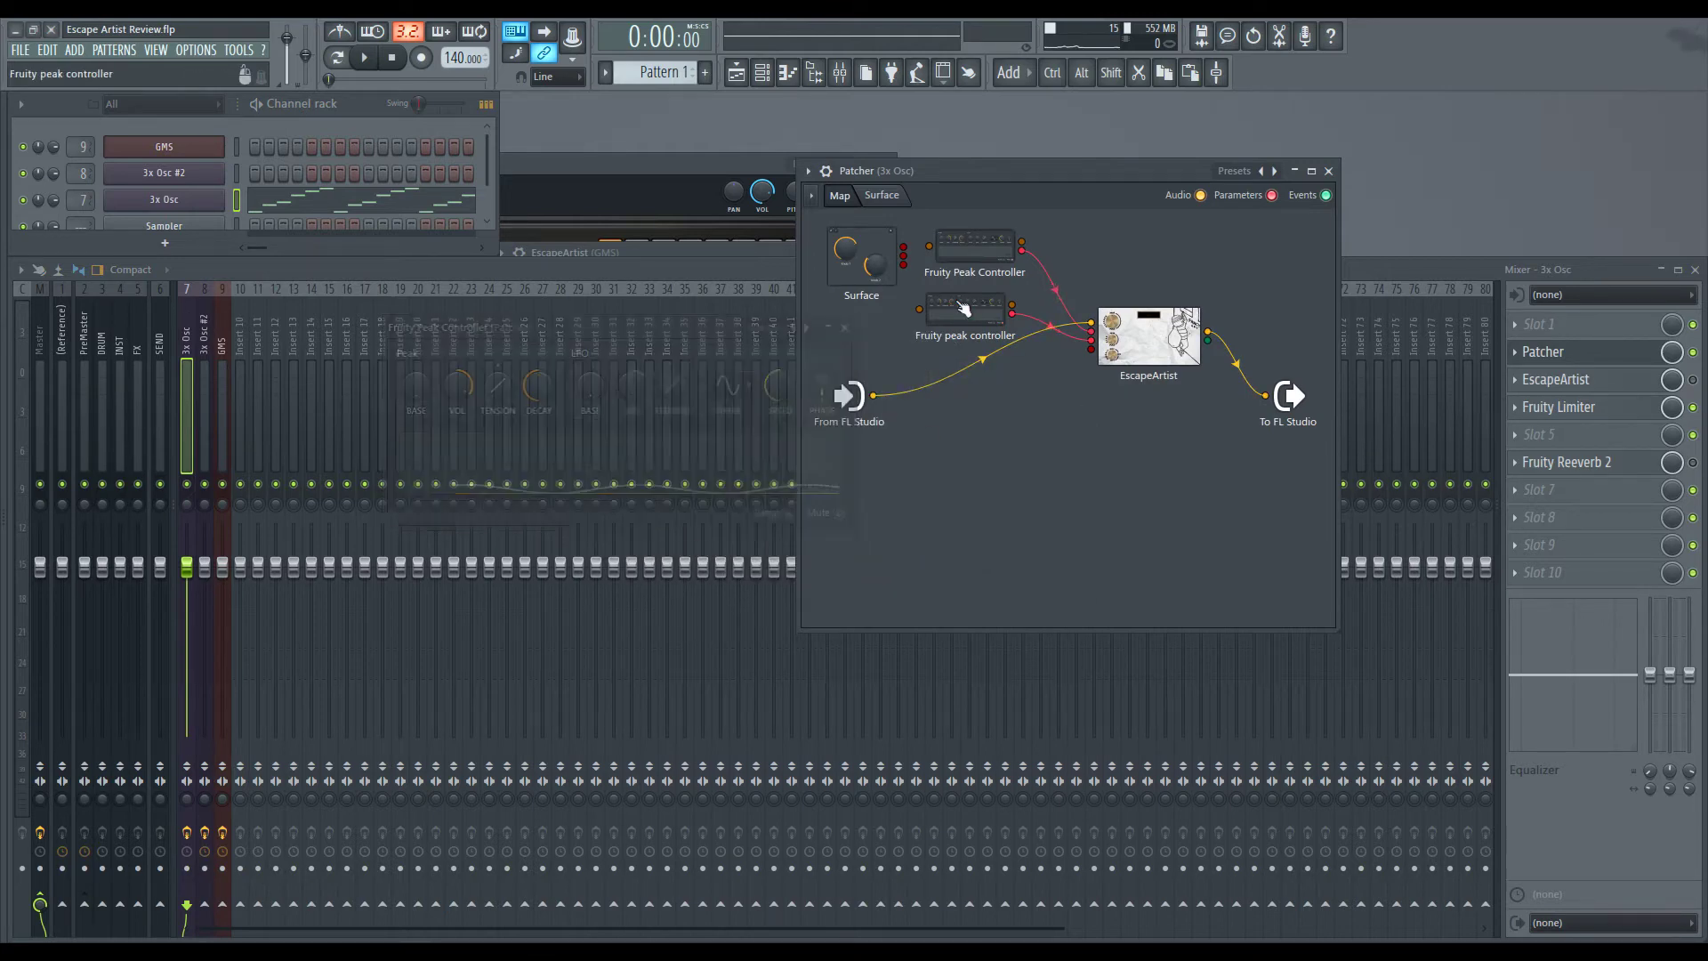
{"action": "double_click", "coordinate": [1141, 336]}
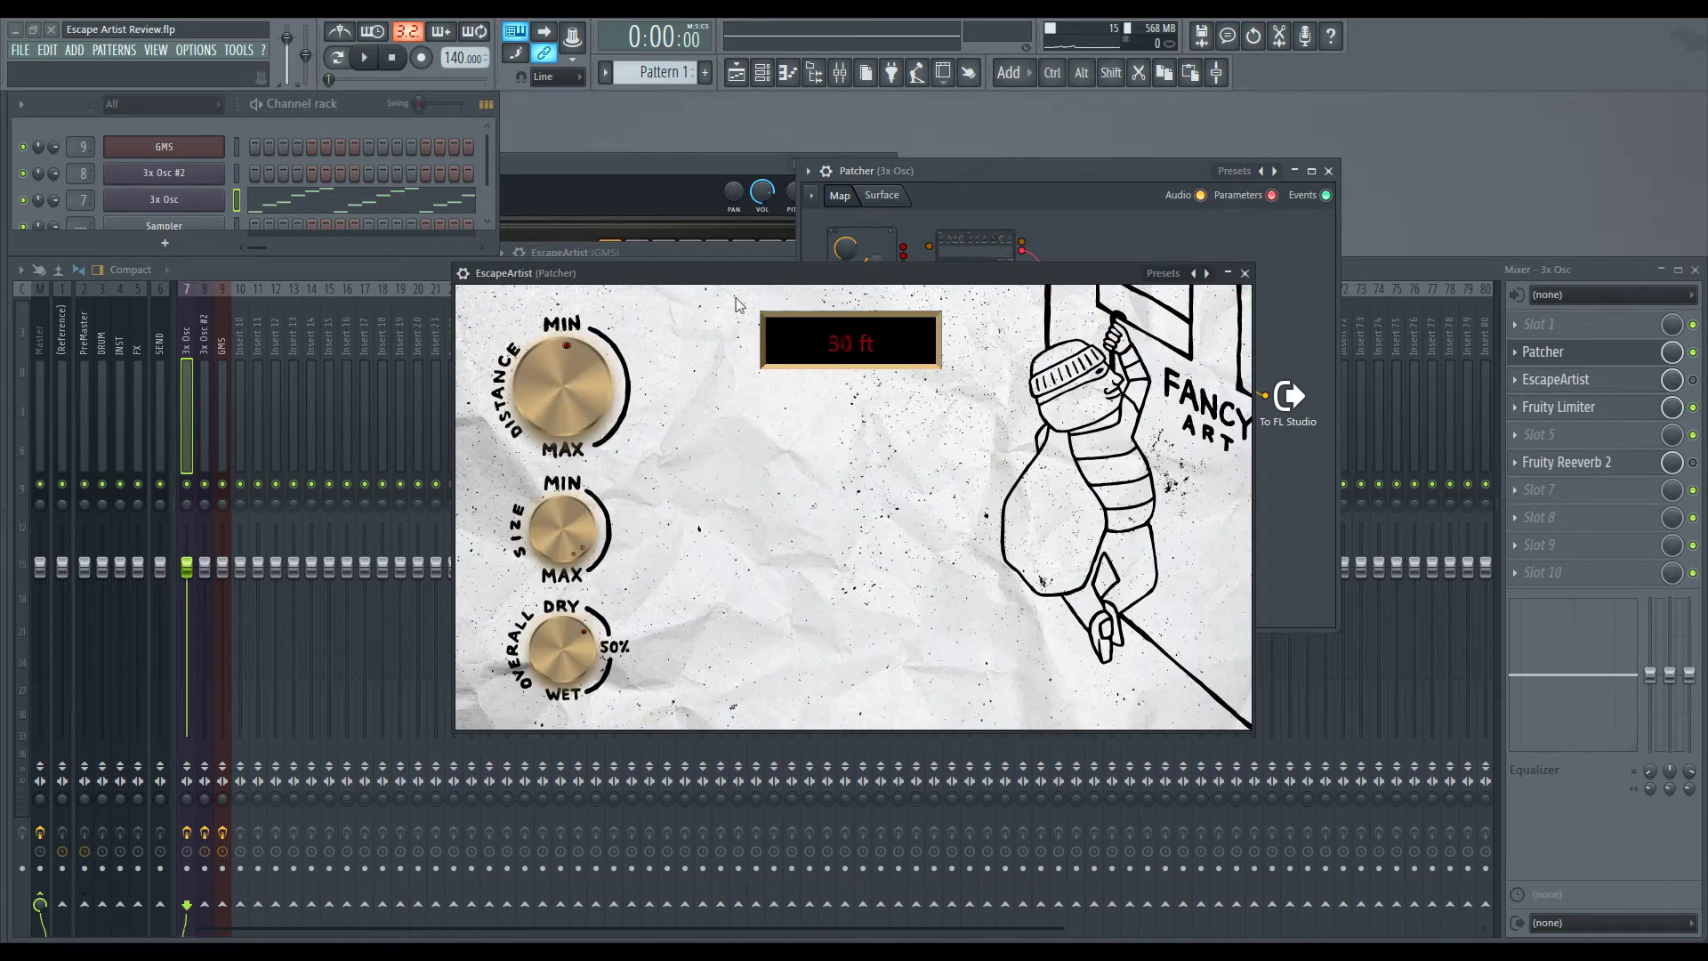
{"action": "left_click_drag", "start_coordinate": [747, 275], "coordinate": [529, 332]}
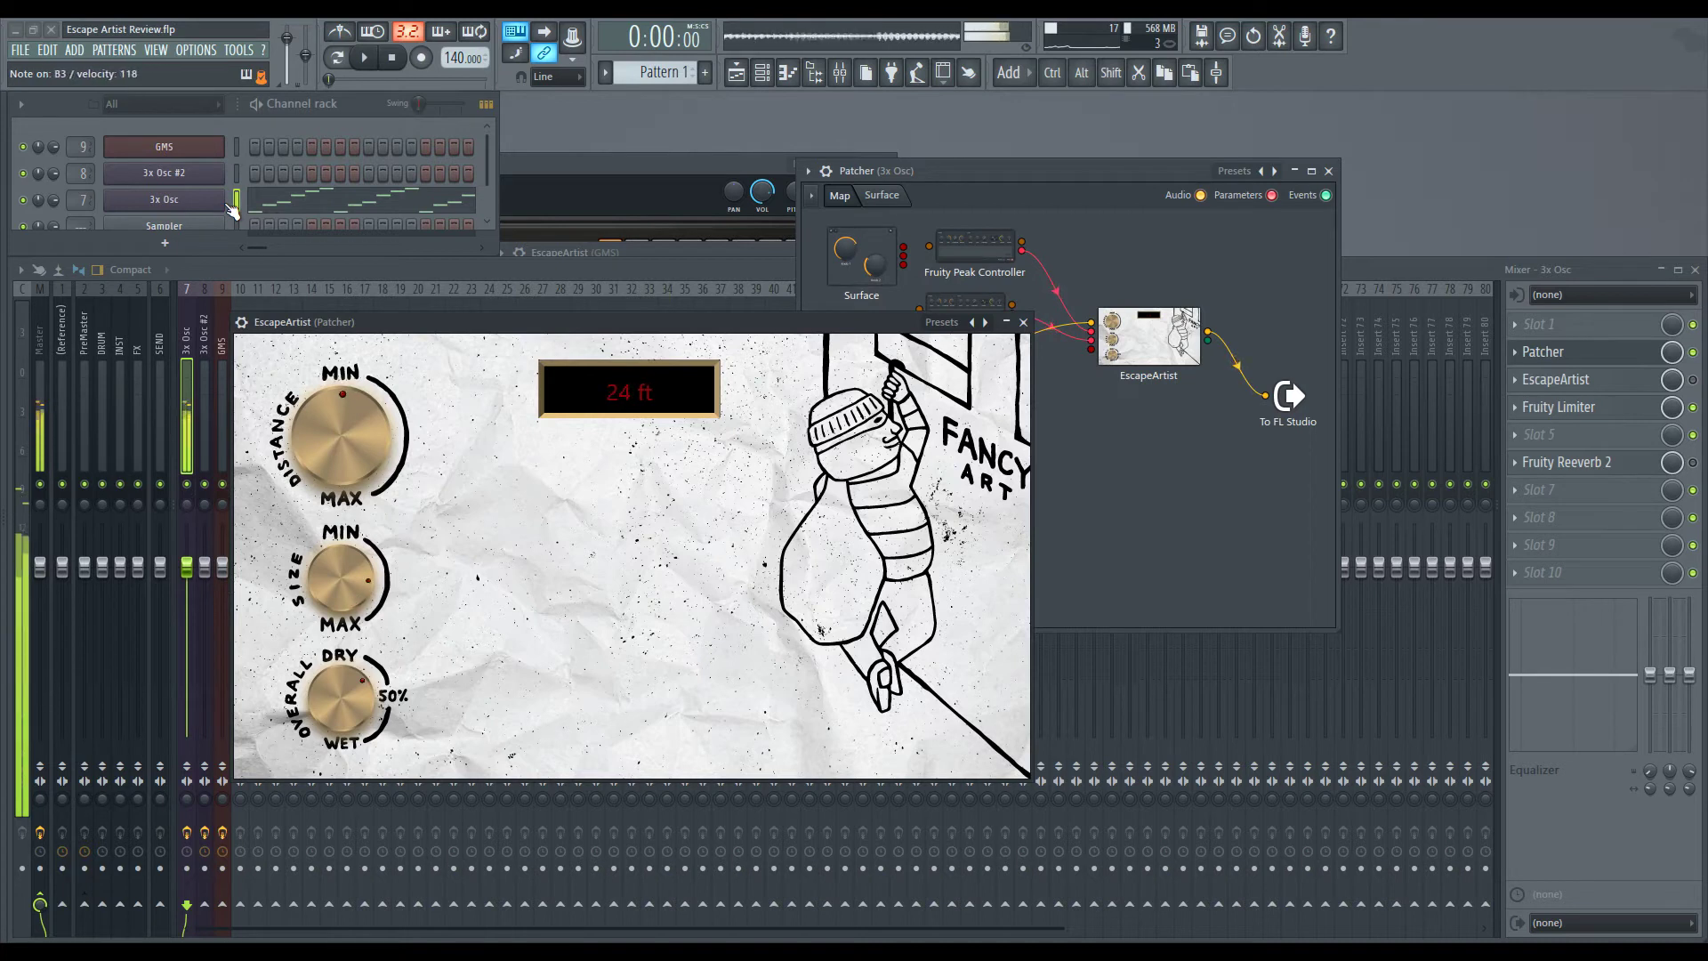
Step: Audition the 3x Osc pattern with Patcher's EscapeArtist mix nearly fully wet, and bring it back below 50%
{"action": "left_click_drag", "start_coordinate": [347, 682], "coordinate": [352, 587]}
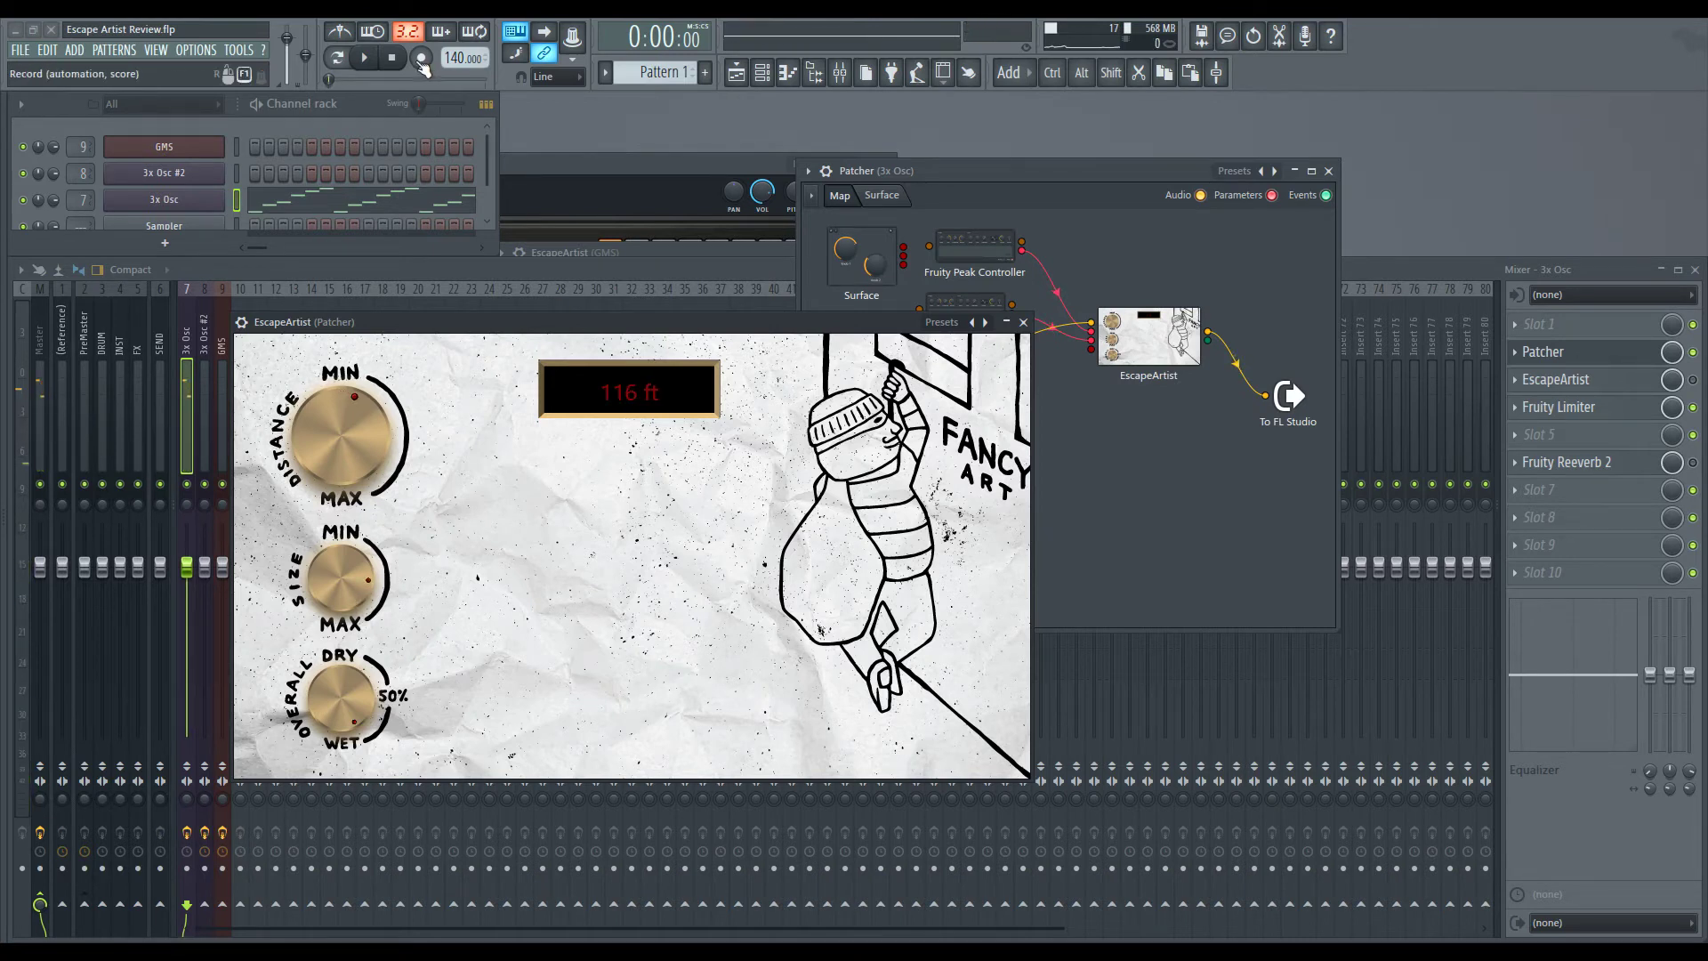
{"action": "left_click", "coordinate": [364, 57]}
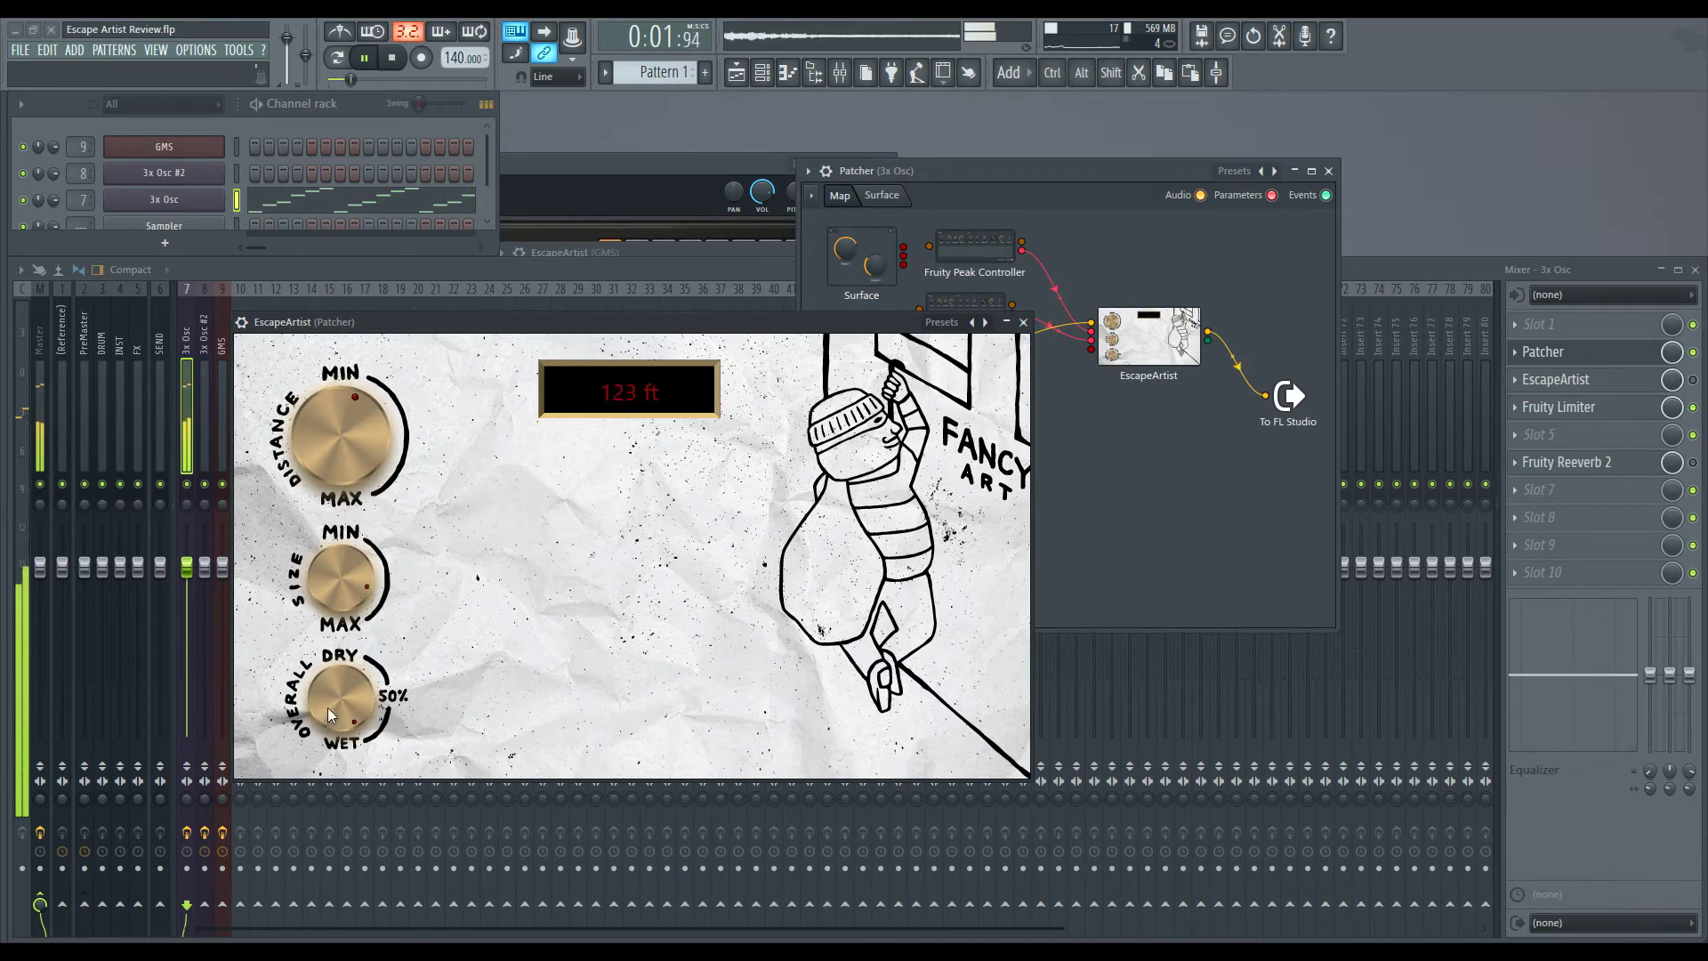
{"action": "left_click_drag", "start_coordinate": [340, 712], "coordinate": [329, 779]}
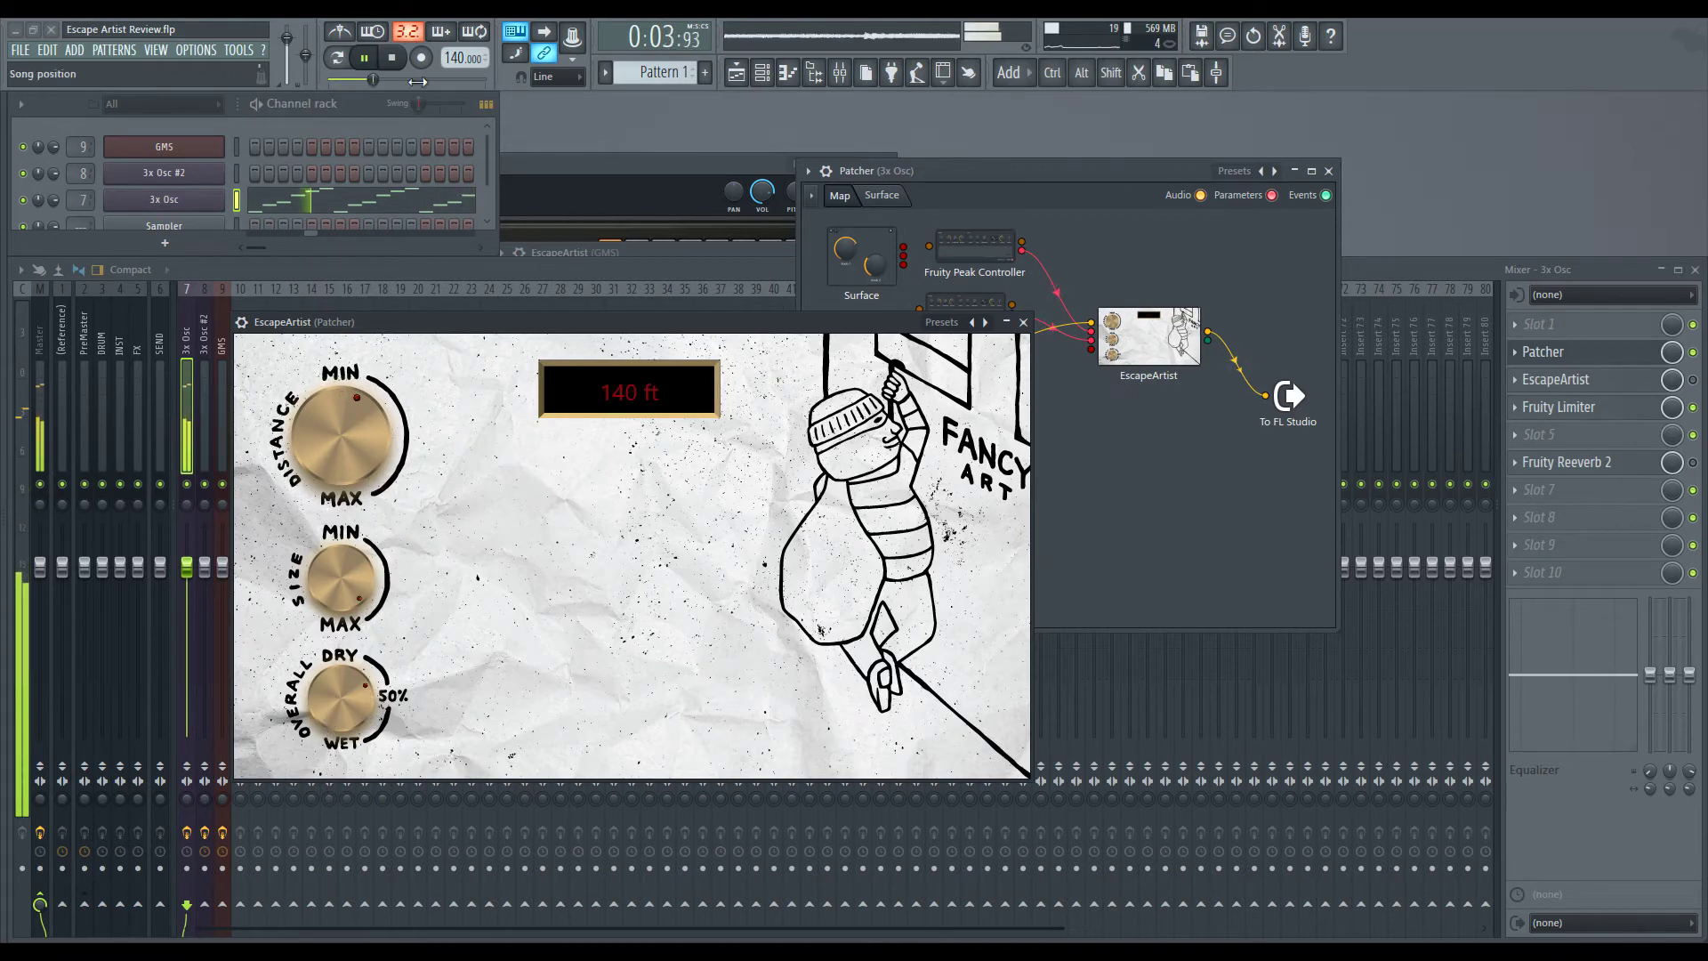
Step: Enable Fruity Reeverb 2 on the 3x Osc track during playback, and stop the pattern
{"action": "left_click_drag", "start_coordinate": [407, 75], "coordinate": [429, 76]}
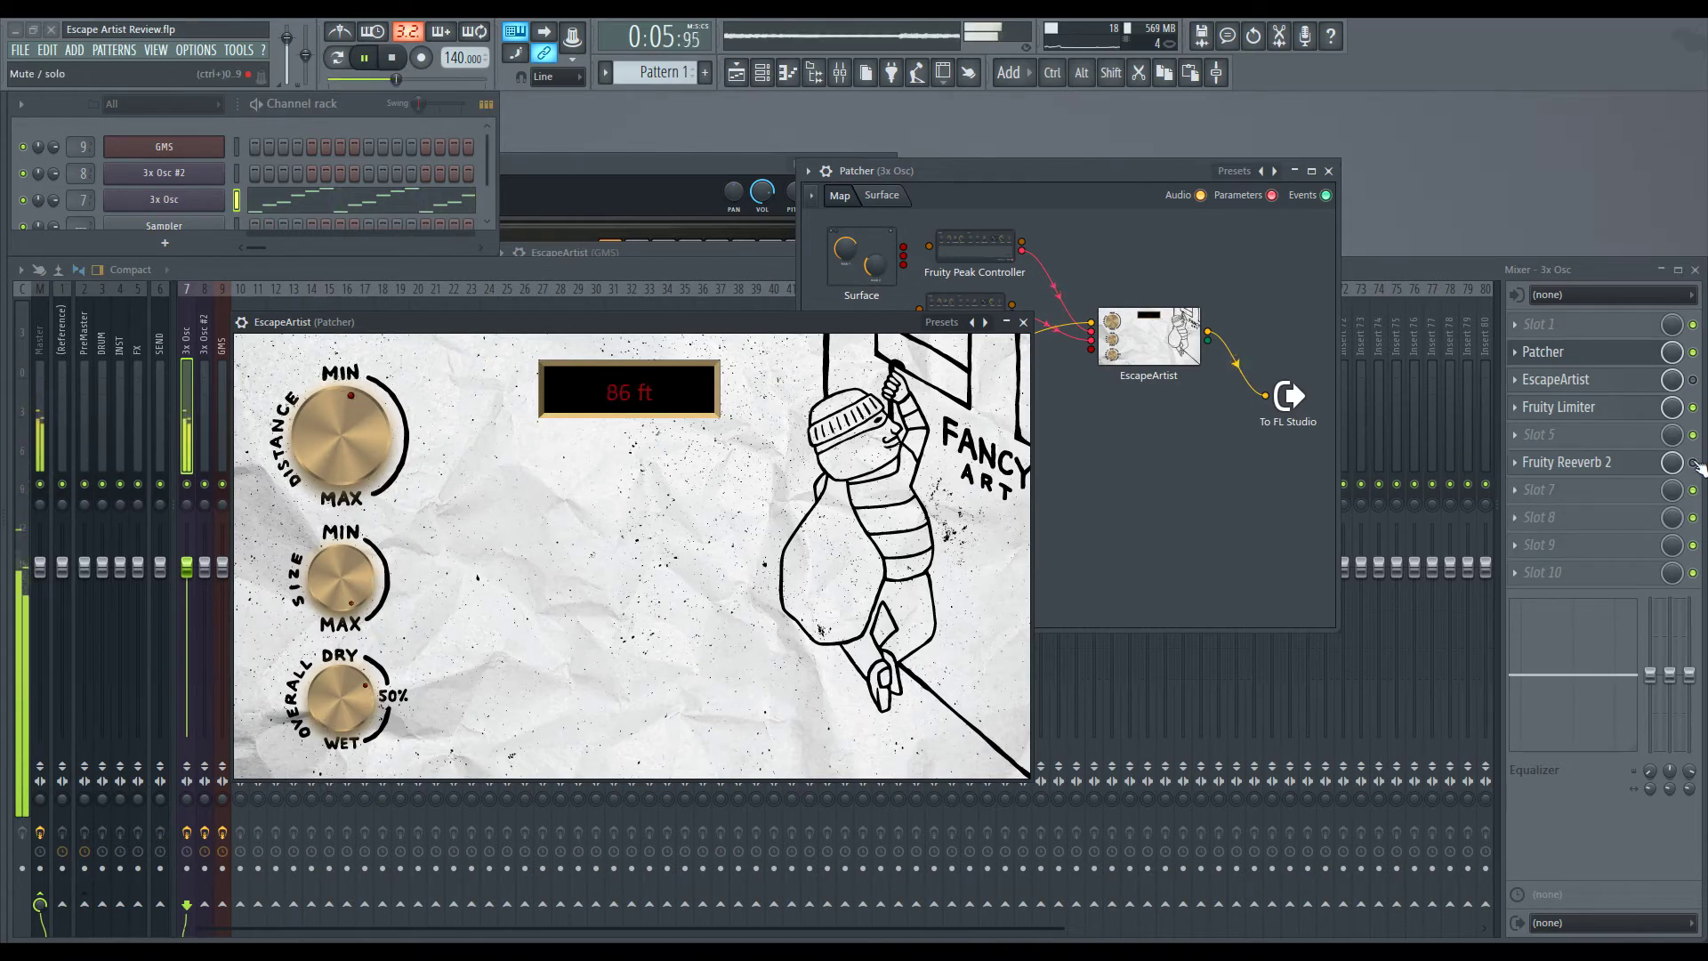
{"action": "left_click", "coordinate": [1695, 466]}
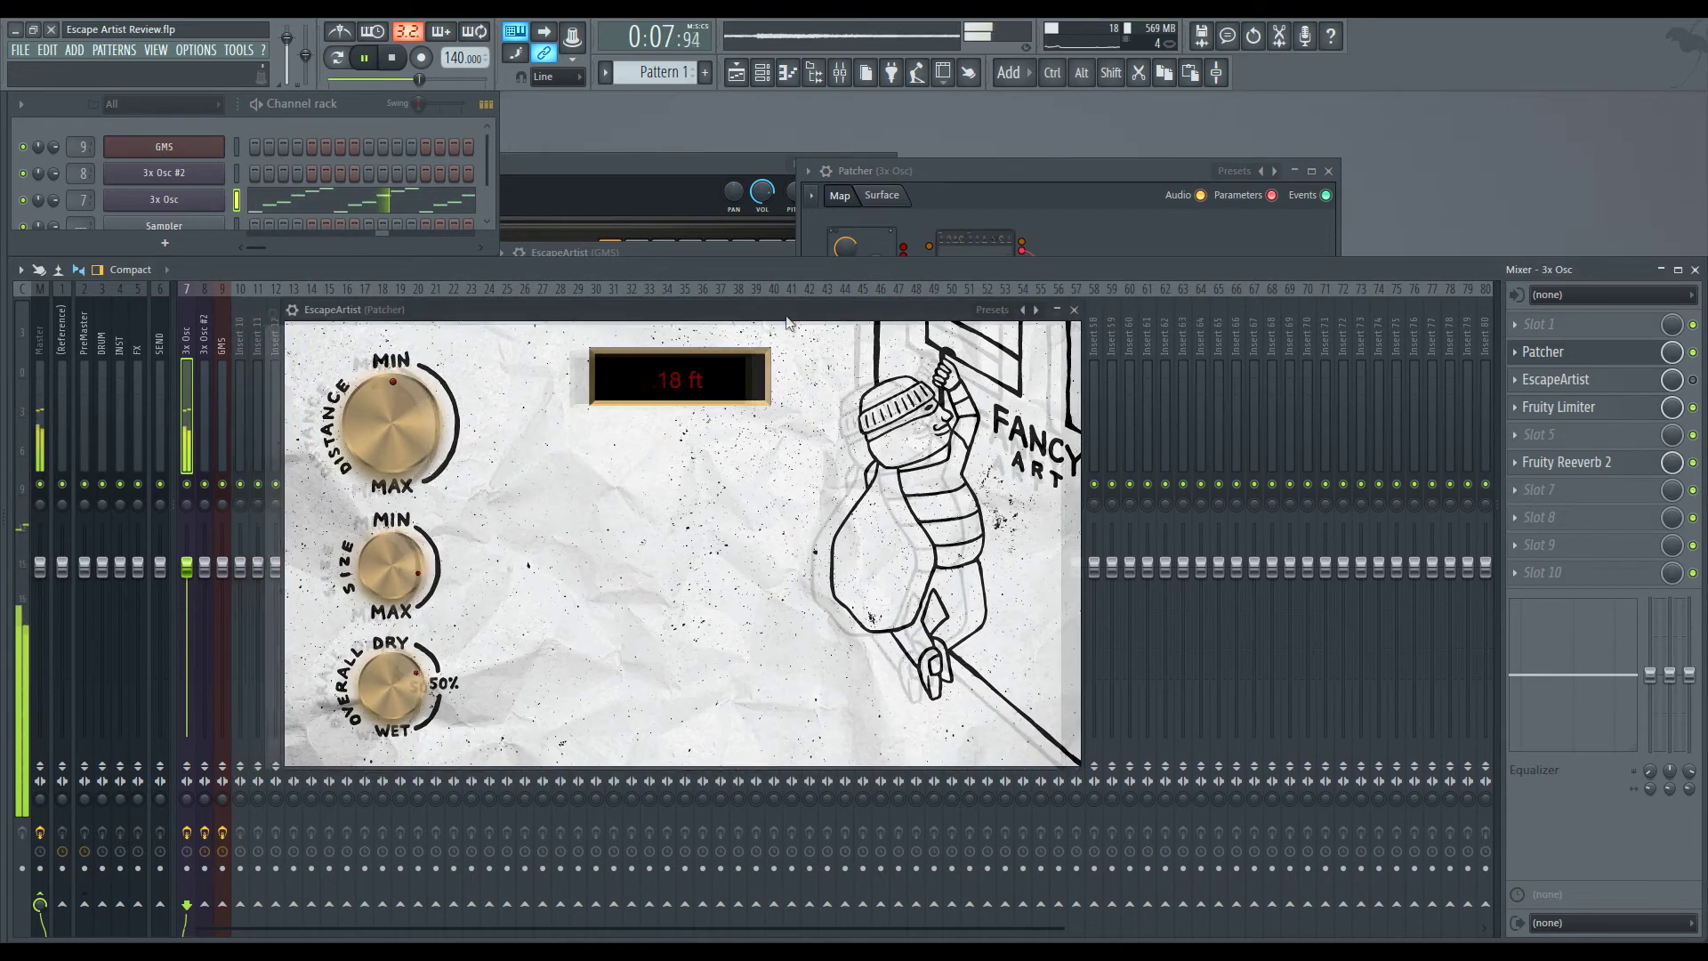
{"action": "key", "text": "space"}
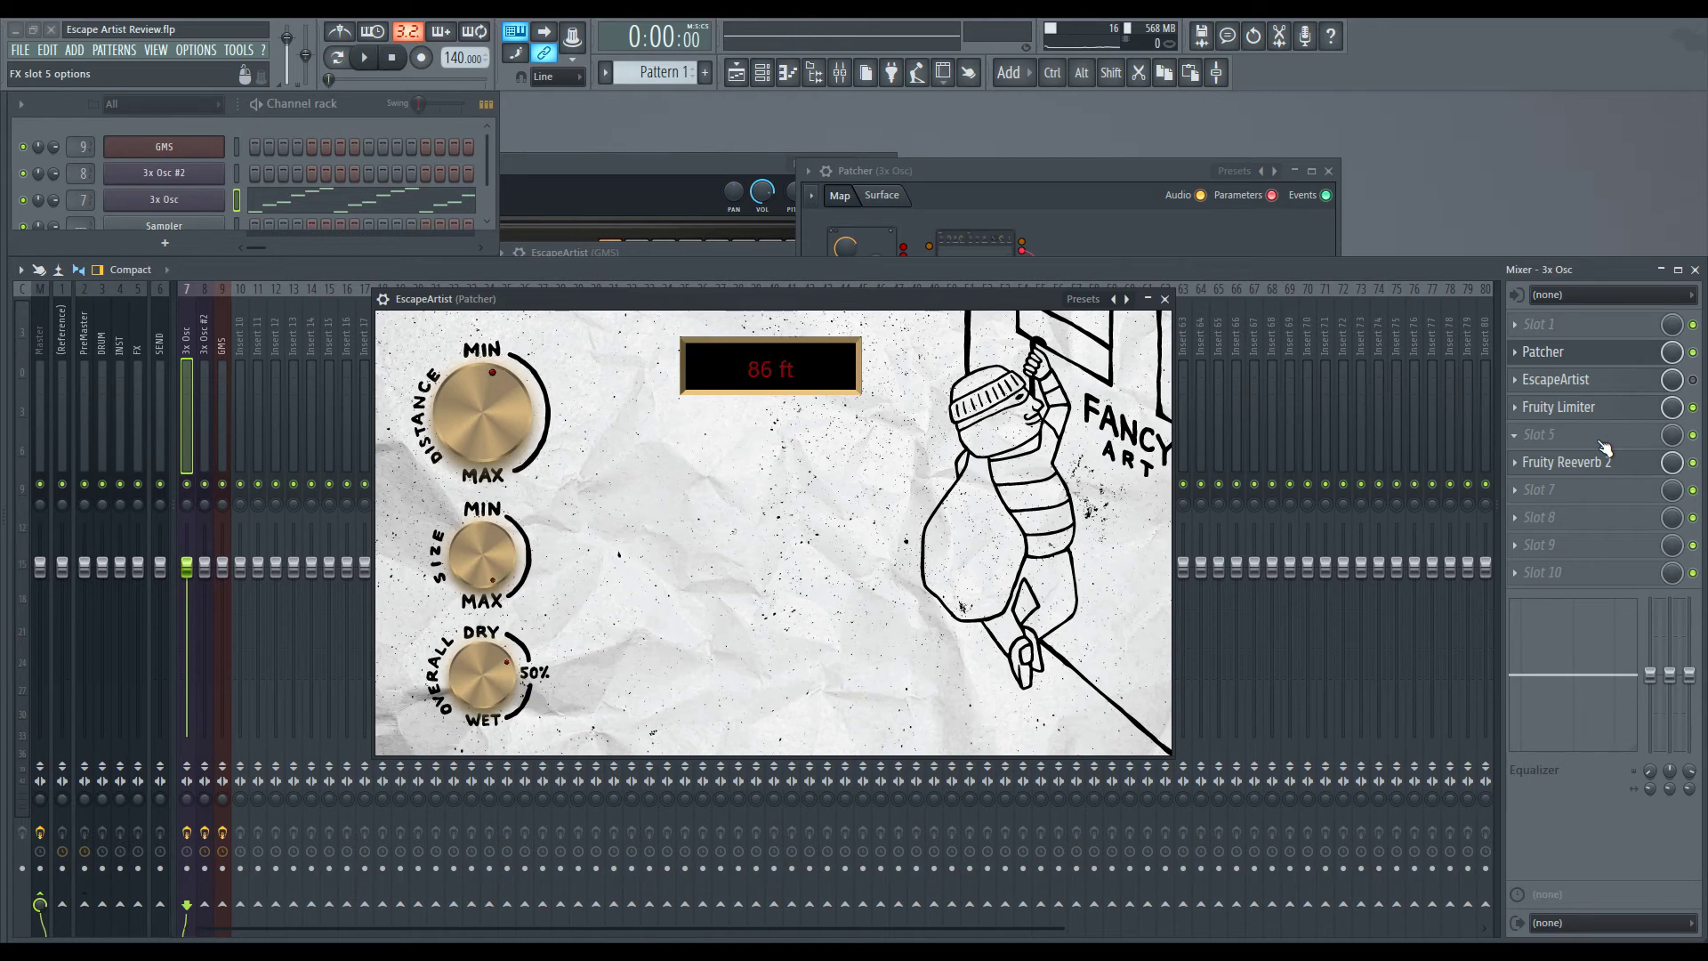
Step: Close the EscapeArtist and Patcher windows, and open EscapeArtist on the 3x Osc #2 mixer track
{"action": "left_click", "coordinate": [1164, 299]}
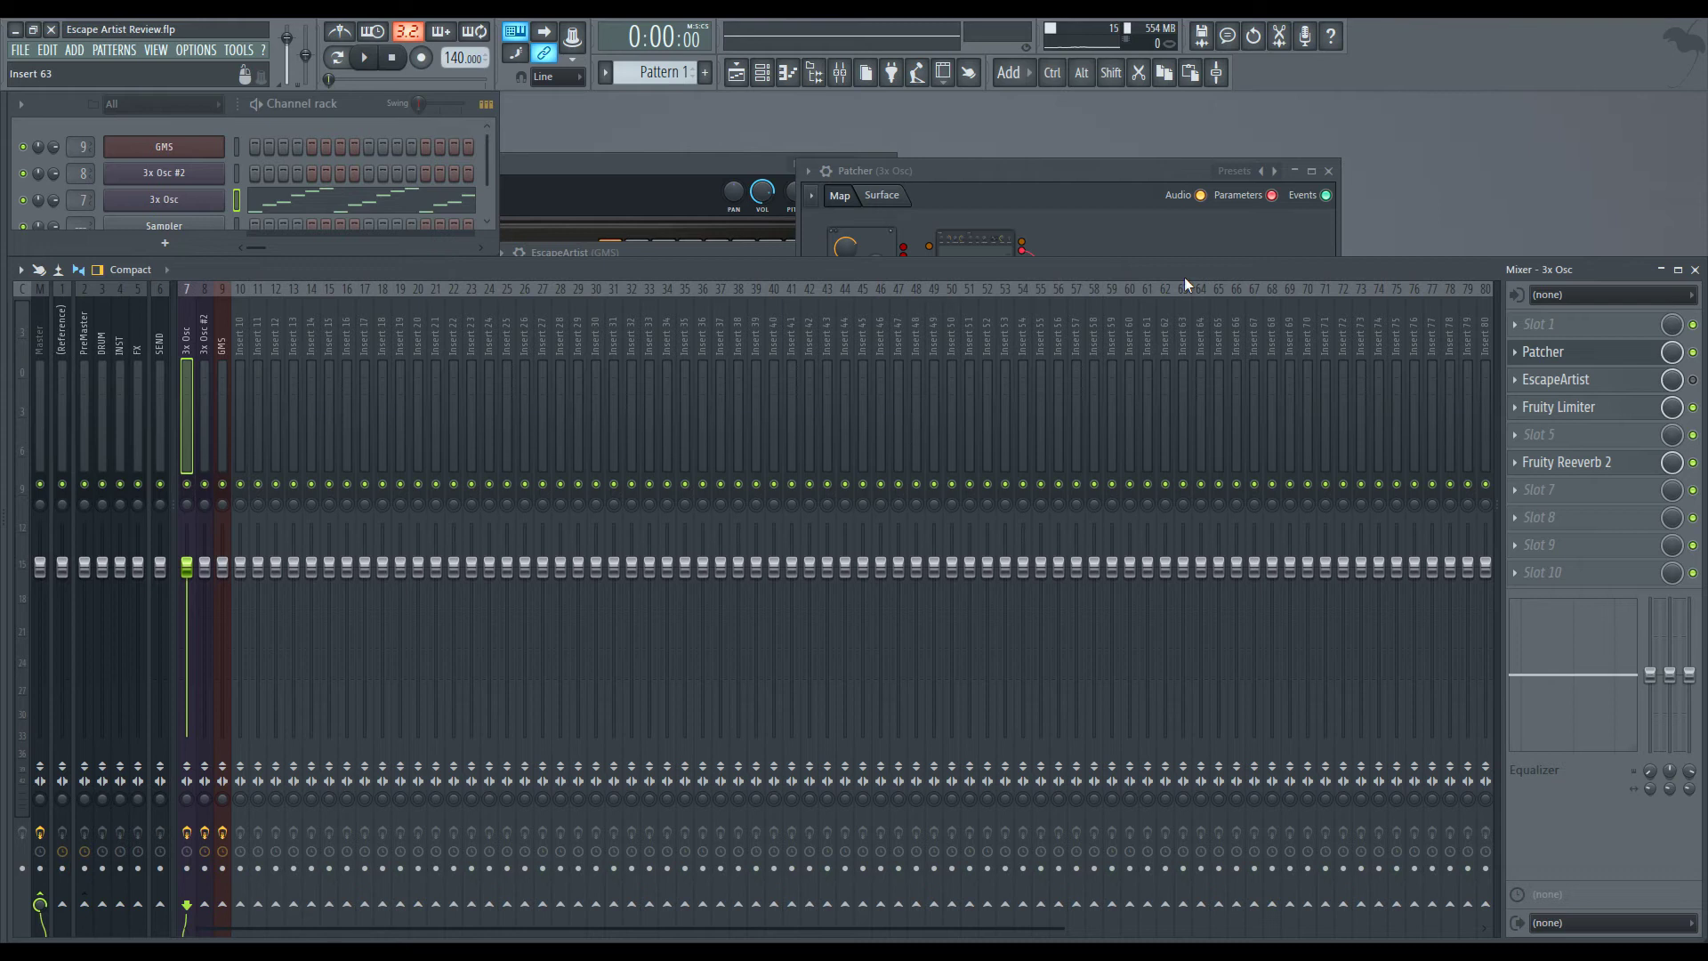
{"action": "left_click", "coordinate": [1327, 172]}
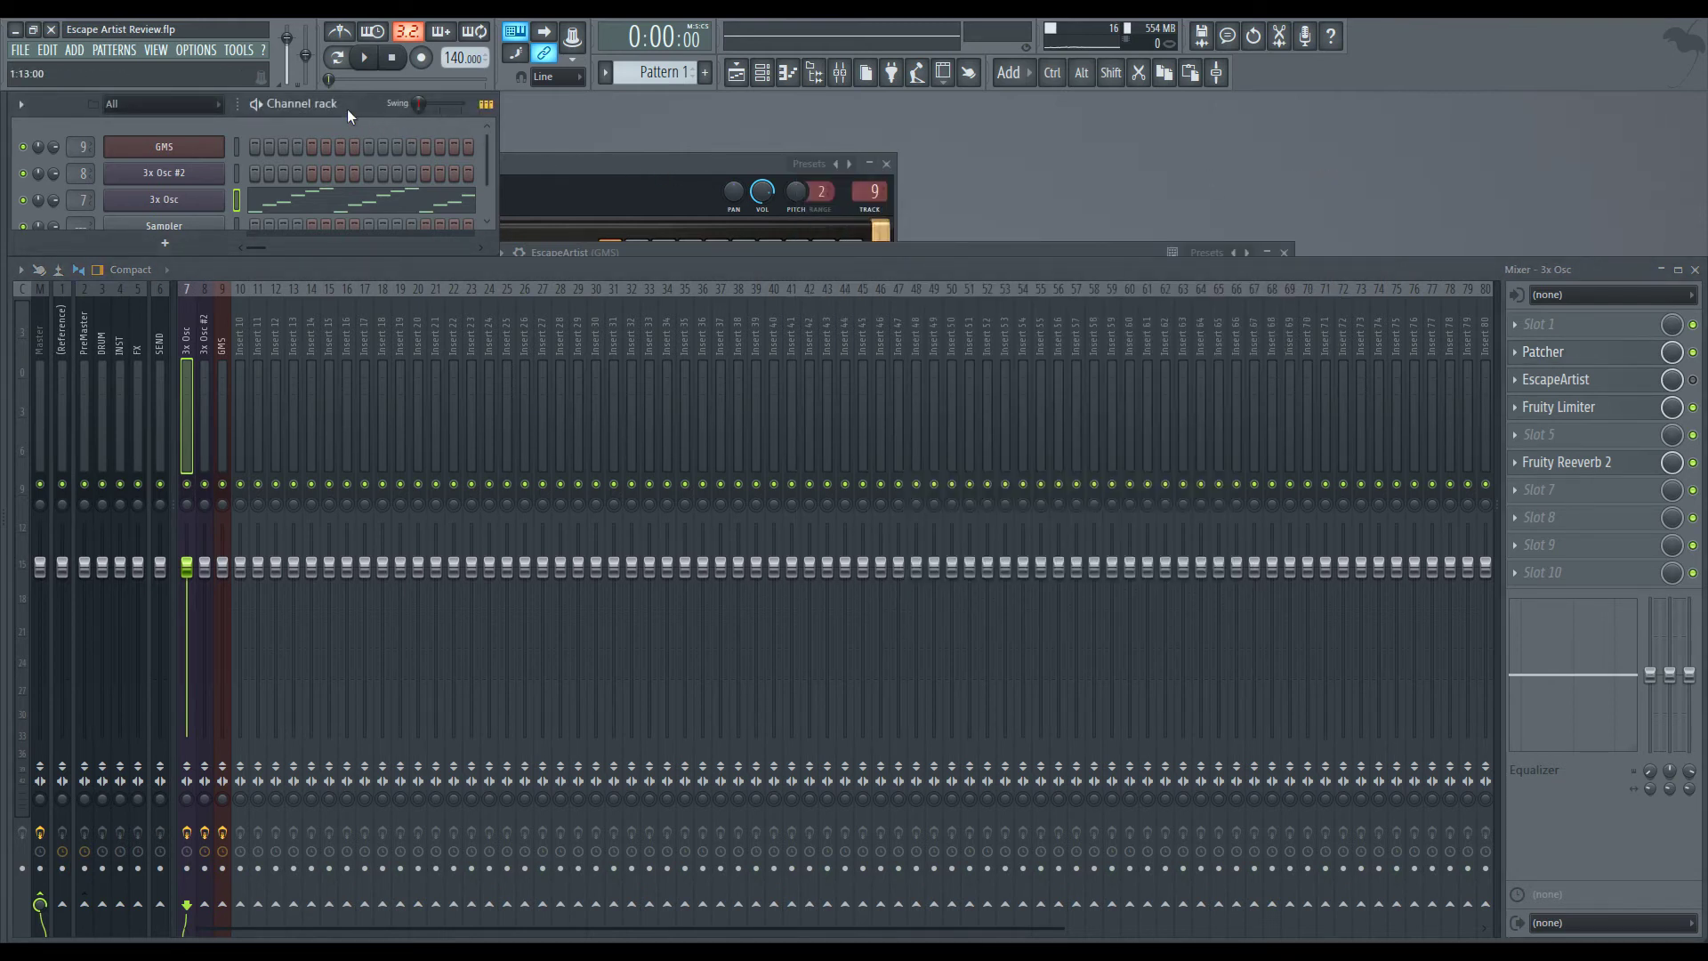
{"action": "left_click", "coordinate": [187, 175]}
{"action": "left_click", "coordinate": [733, 259]}
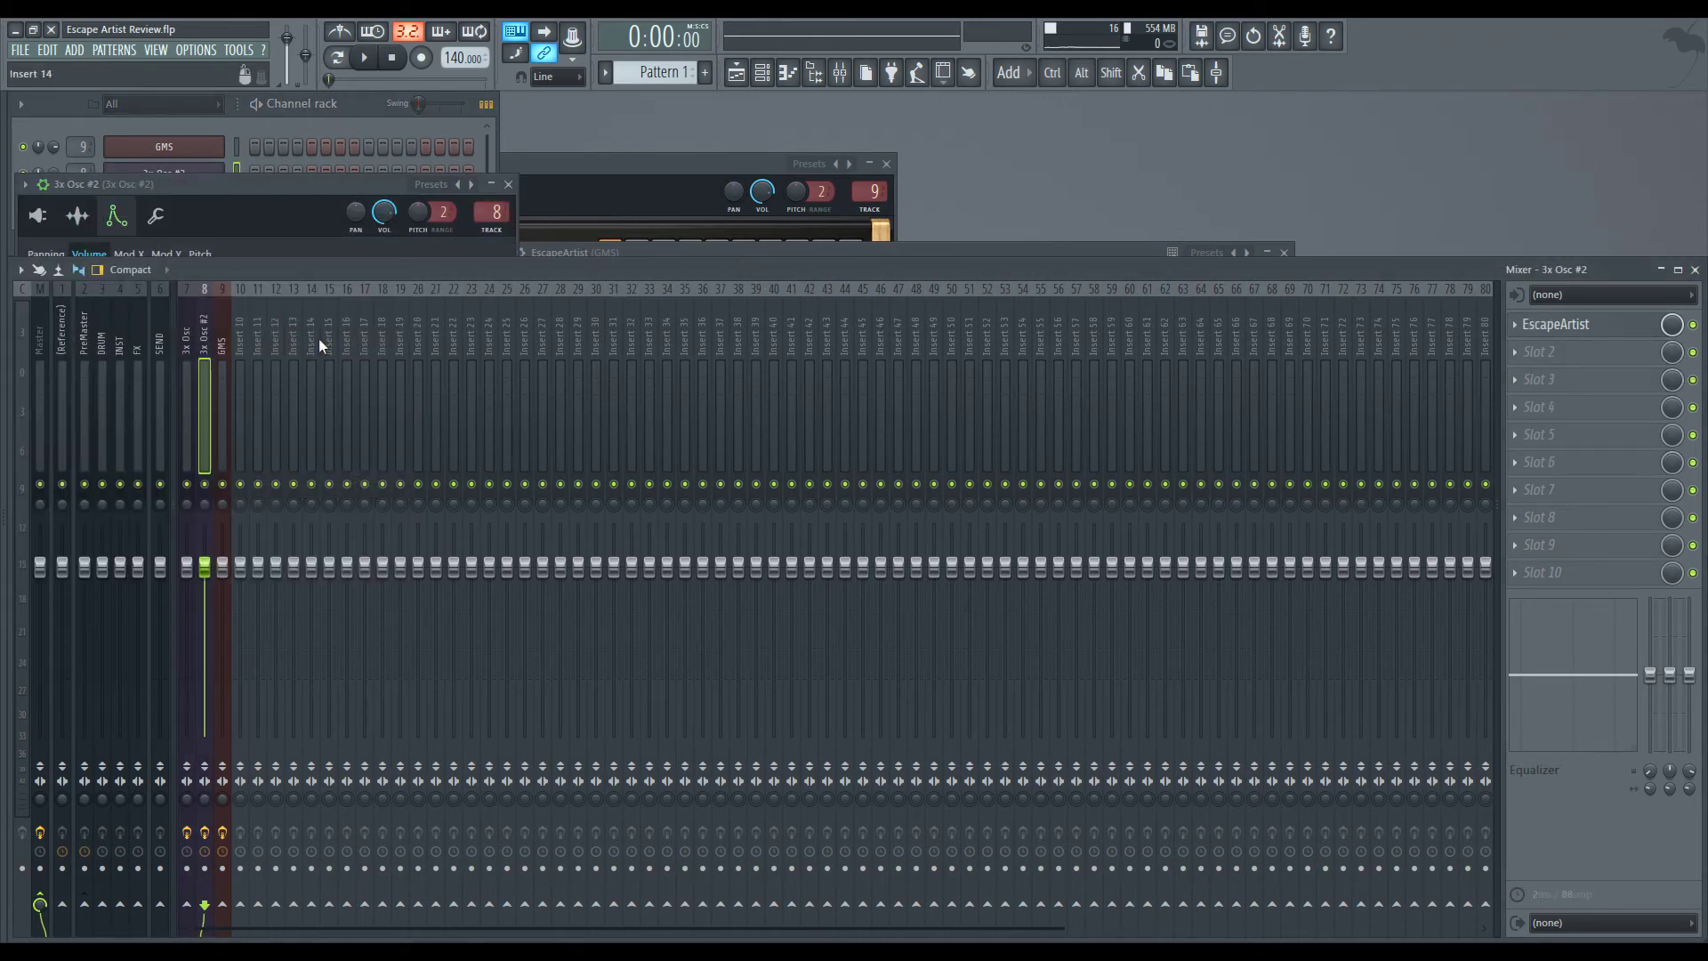
{"action": "left_click", "coordinate": [1530, 324]}
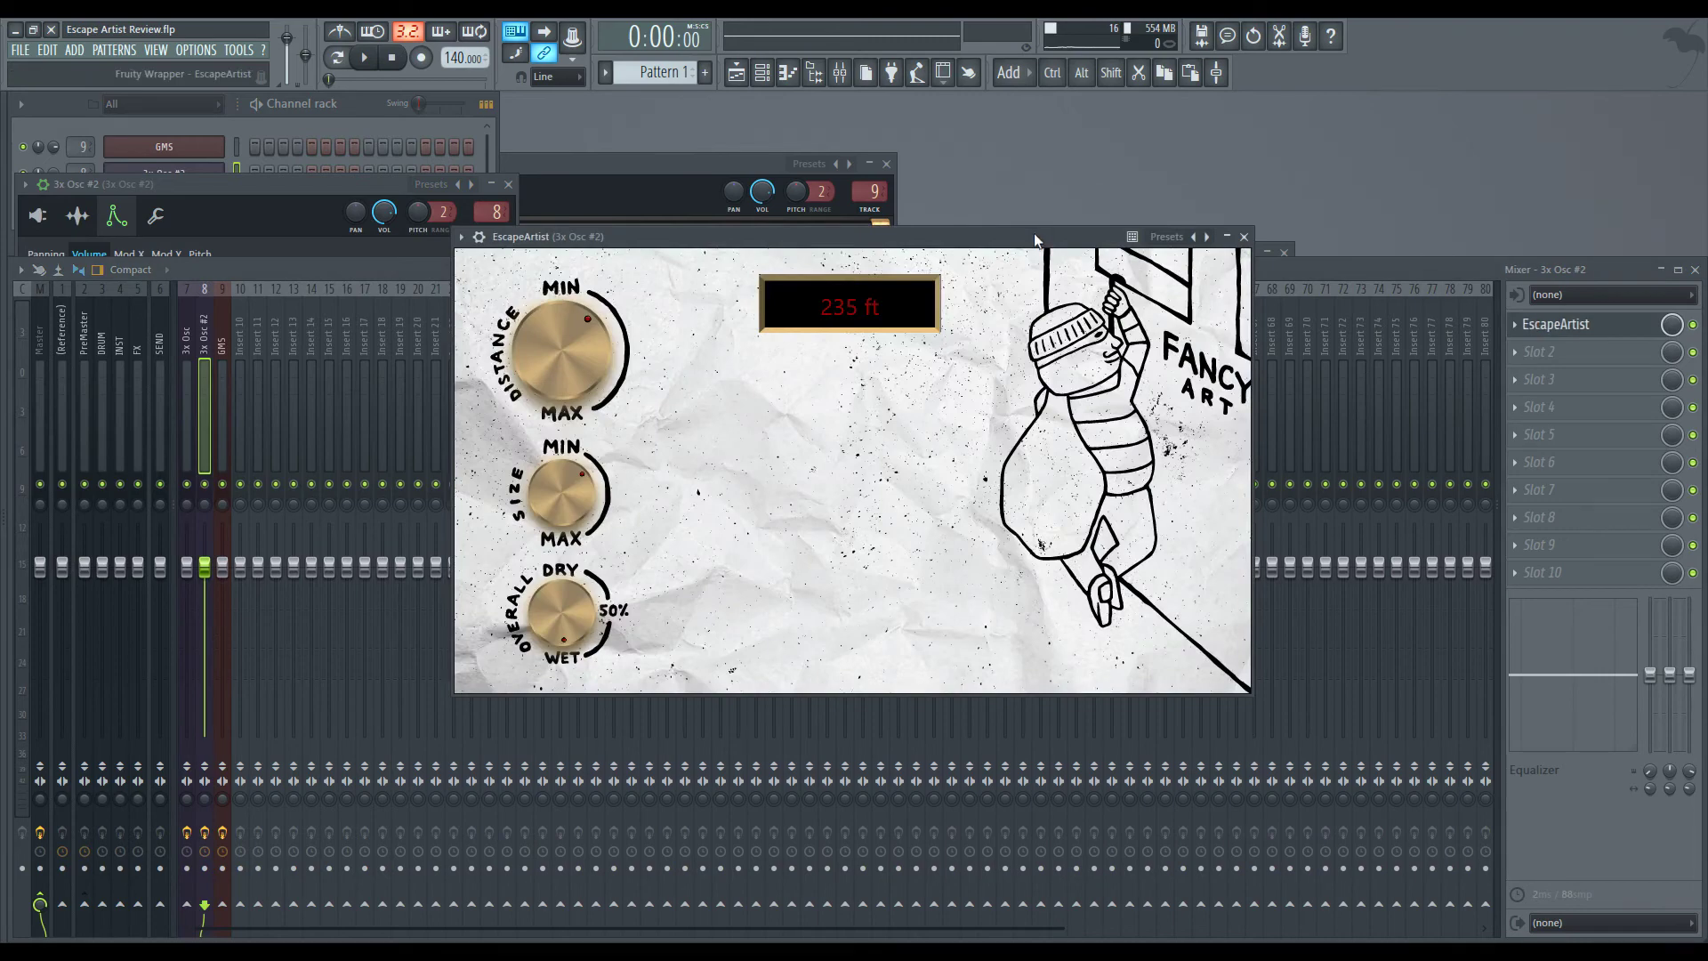
{"action": "left_click_drag", "start_coordinate": [1016, 240], "coordinate": [1203, 144]}
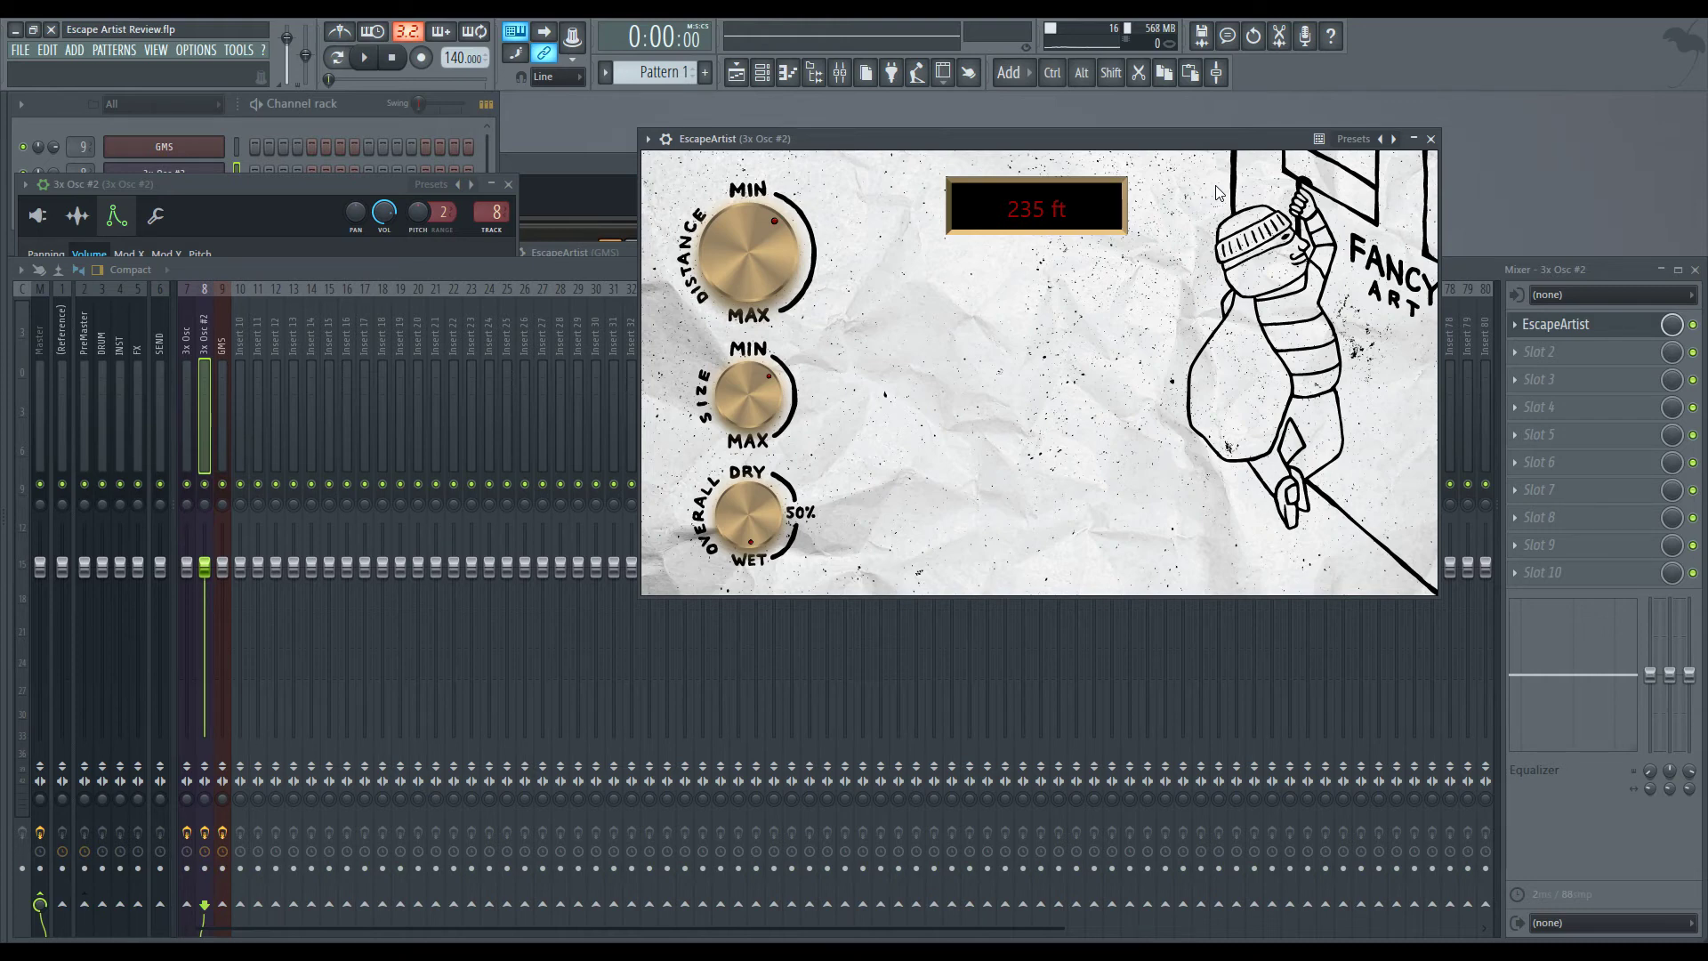
Step: Show the 3x Osc #2 oscillator settings beside EscapeArtist and play a note through the effect
{"action": "left_click", "coordinate": [363, 116]}
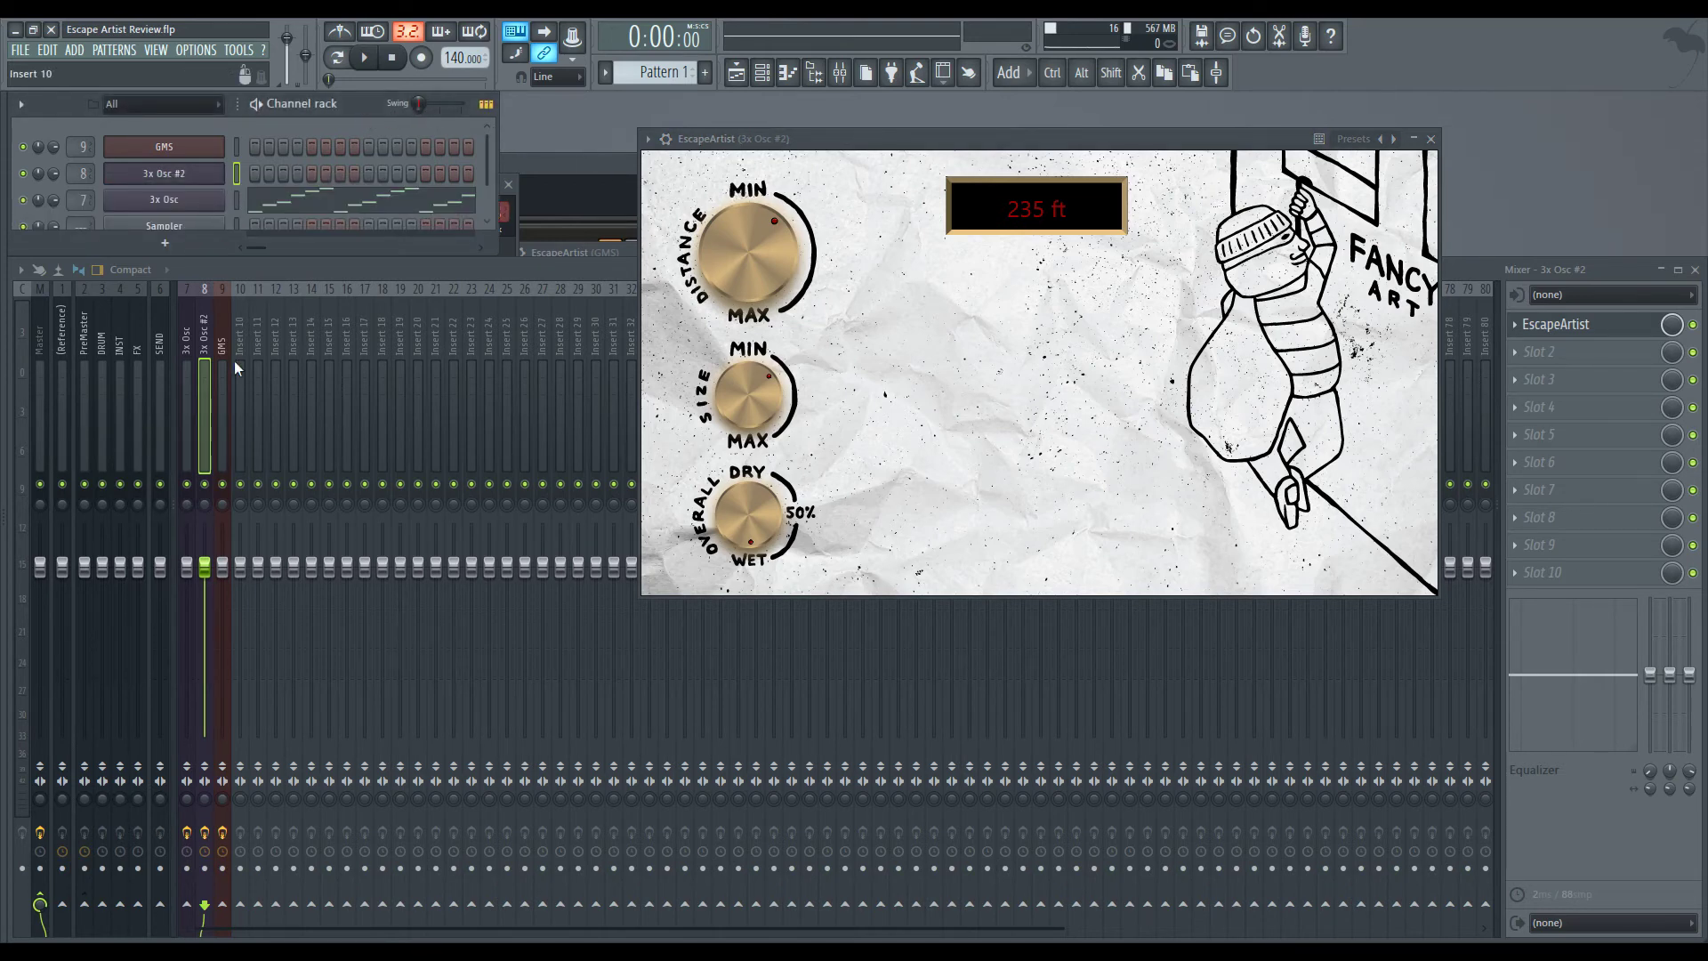
{"action": "left_click", "coordinate": [178, 175]}
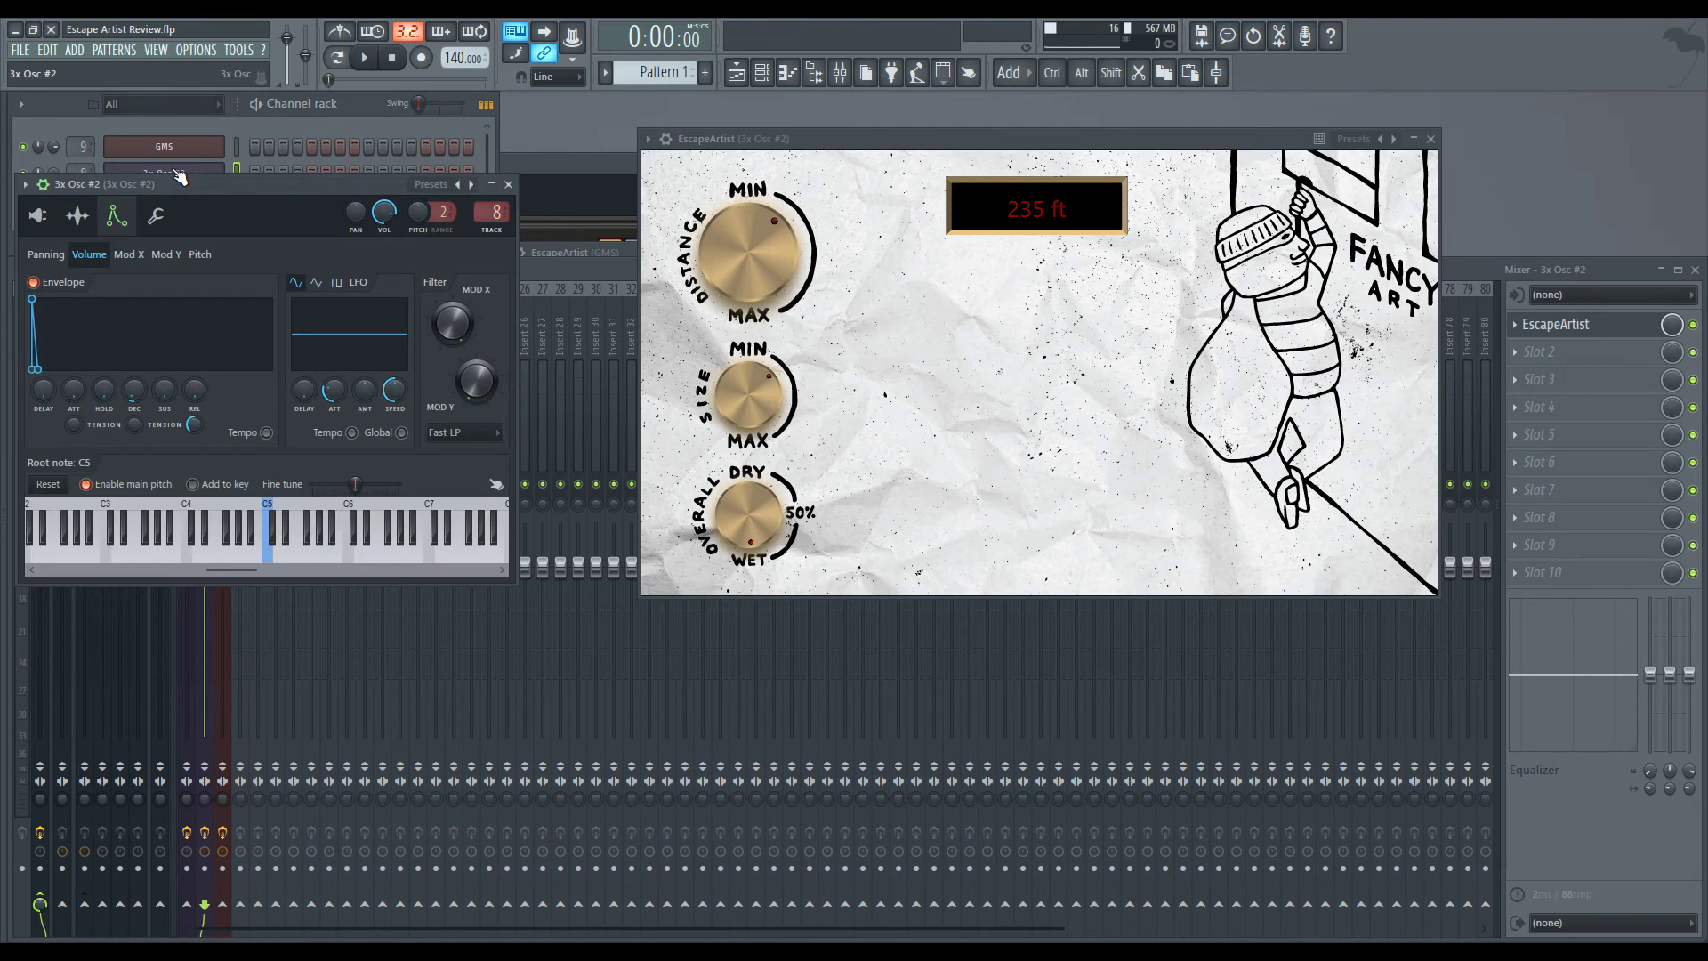
{"action": "left_click", "coordinate": [29, 230]}
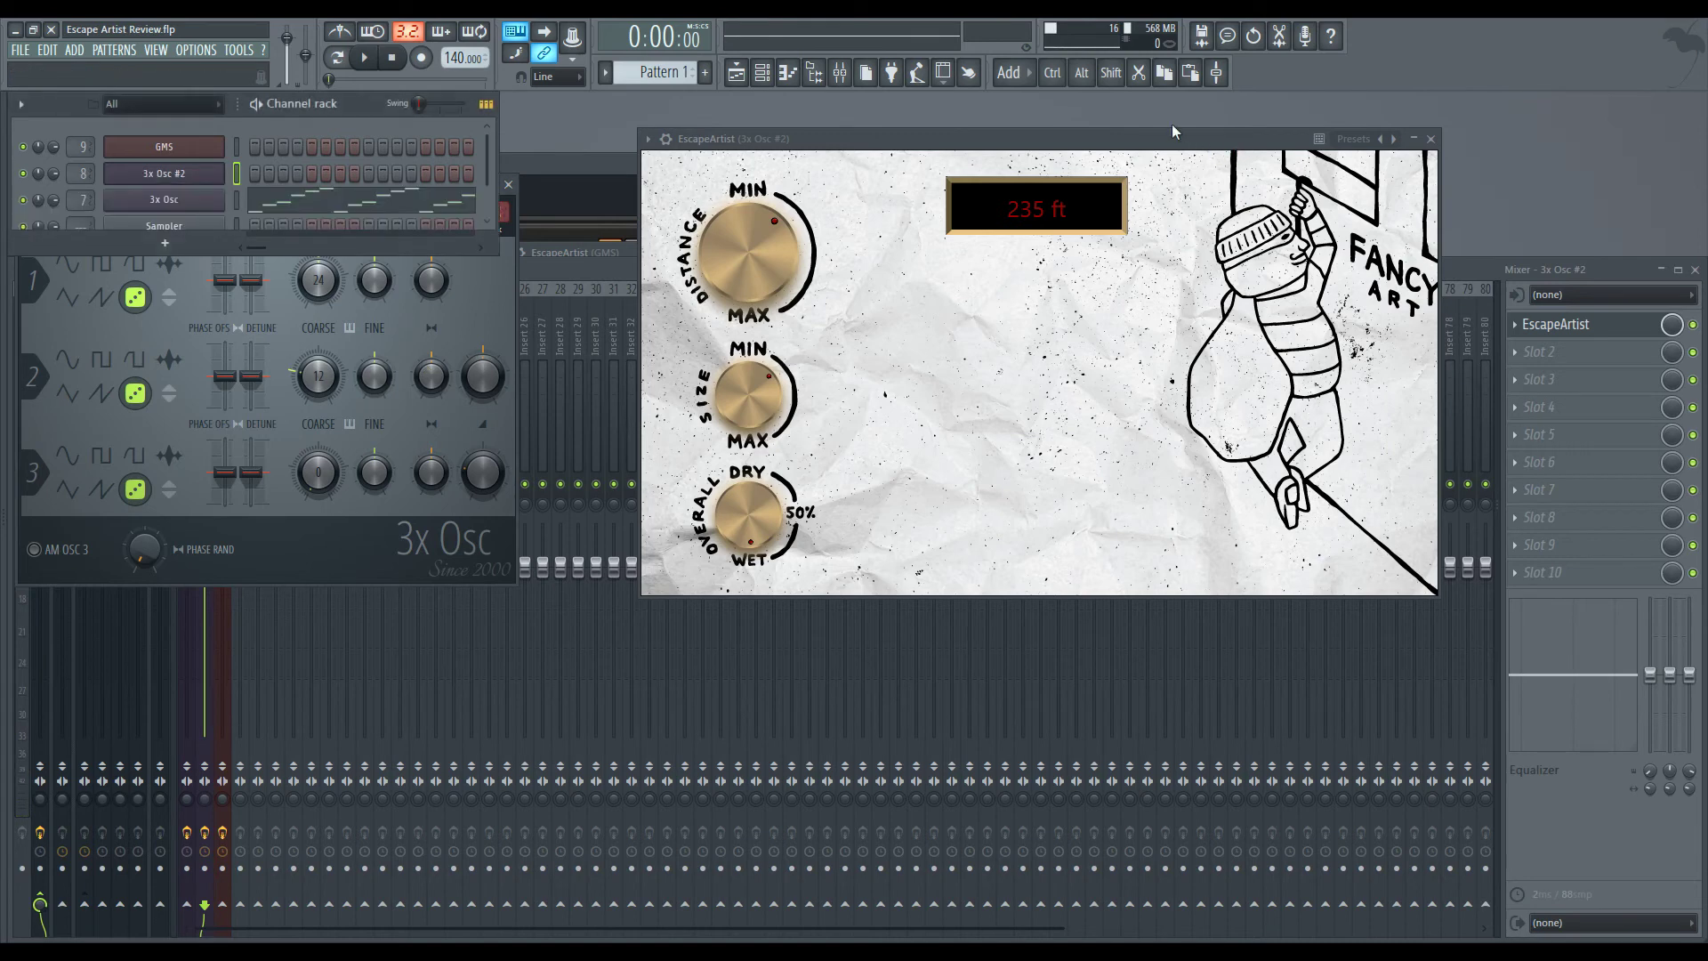
{"action": "left_click_drag", "start_coordinate": [1174, 140], "coordinate": [1032, 180]}
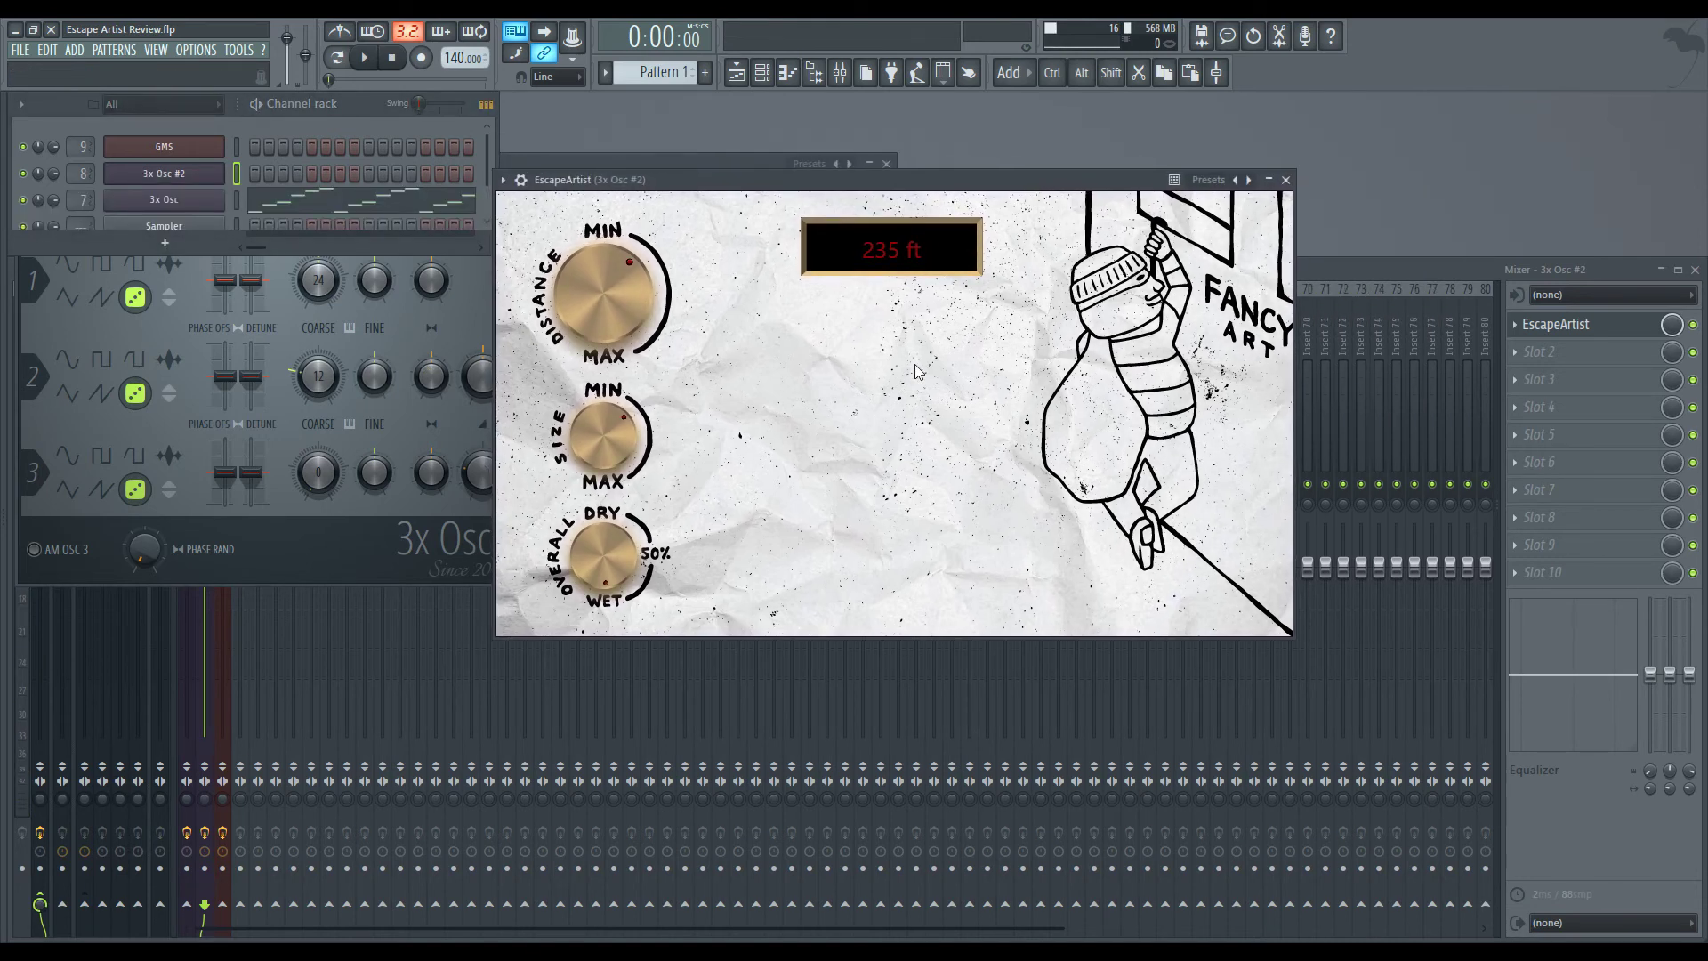
{"action": "key", "text": "v"}
{"action": "left_click_drag", "start_coordinate": [744, 178], "coordinate": [747, 140]}
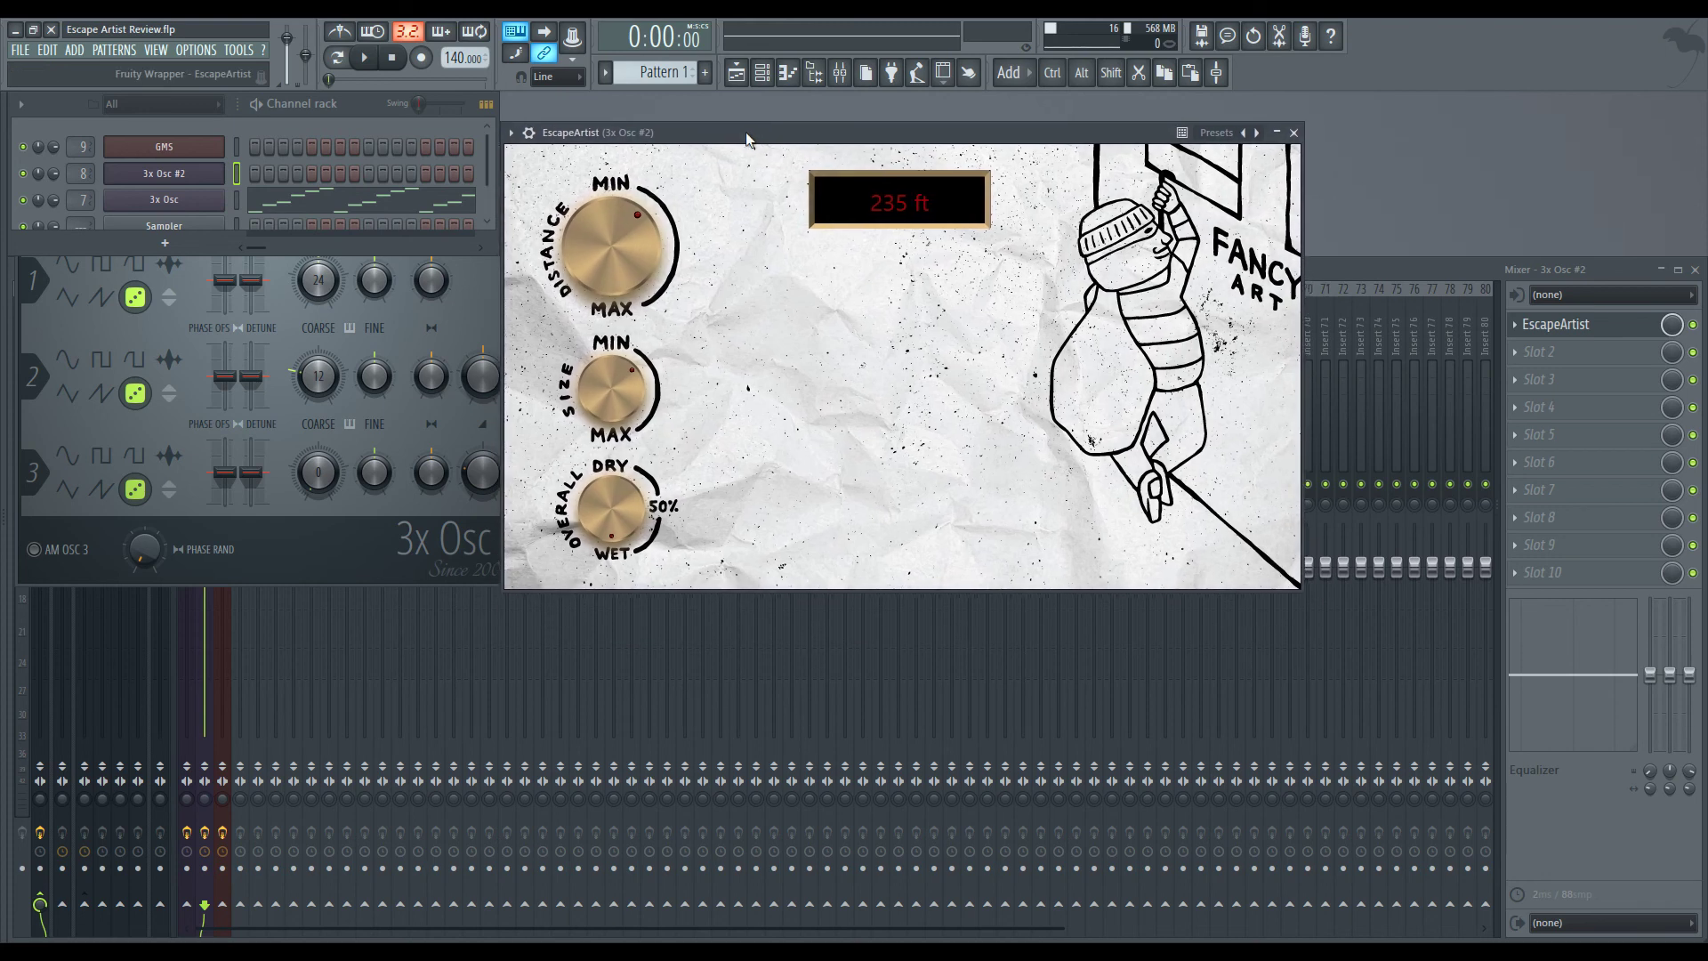